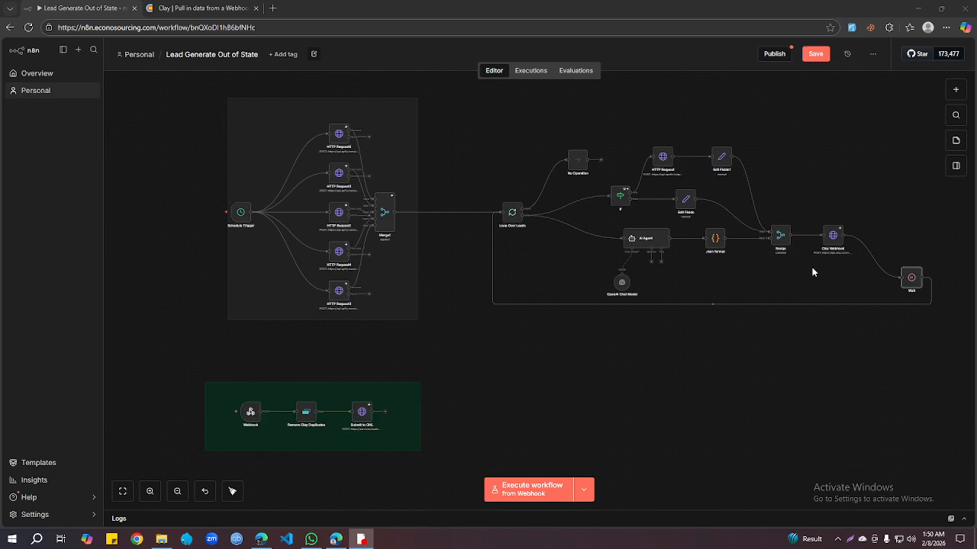
- Inspect the Schedule Trigger node's trigger interval, weekday and hour rules, and return to the workflow canvas
{"action": "left_click_drag", "start_coordinate": [524, 409], "coordinate": [552, 392]}
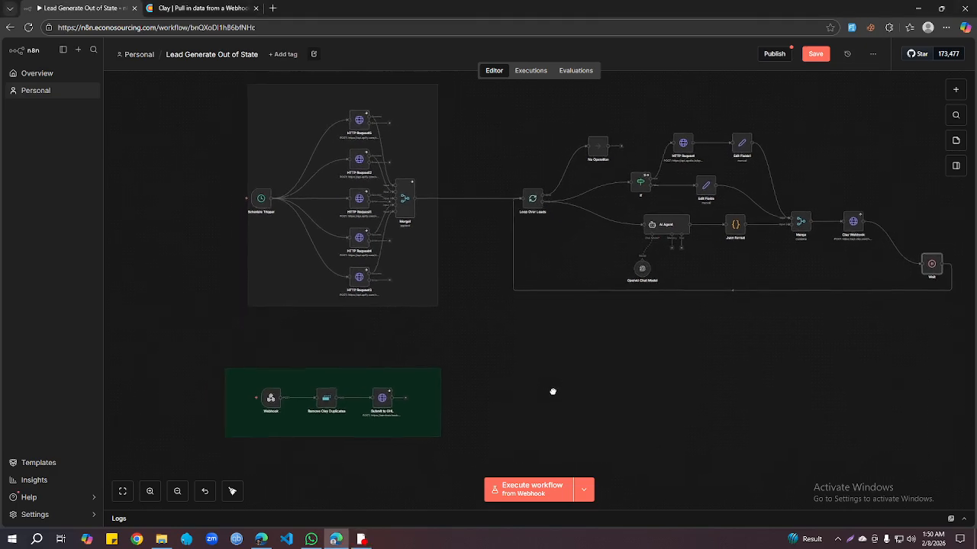
{"action": "mouse_move", "coordinate": [280, 409]}
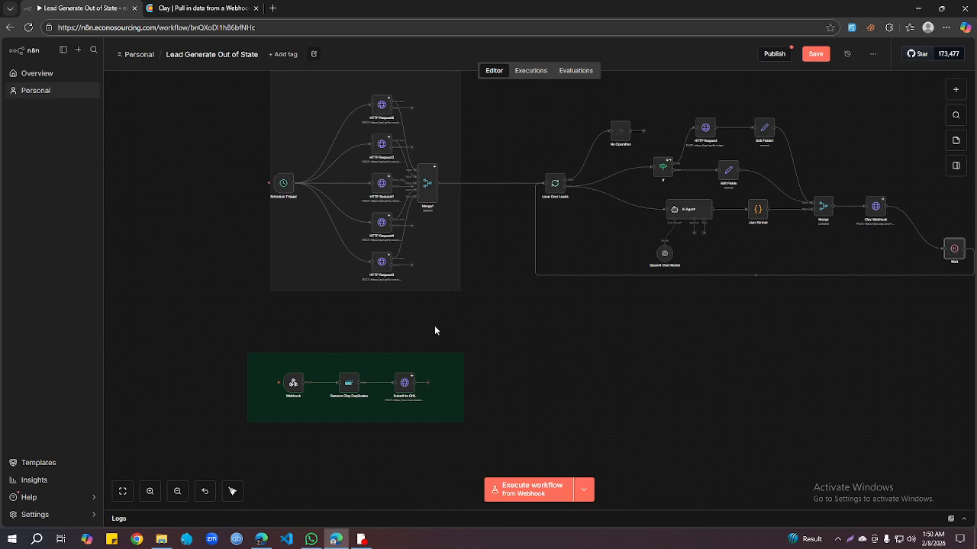
{"action": "mouse_move", "coordinate": [290, 221]}
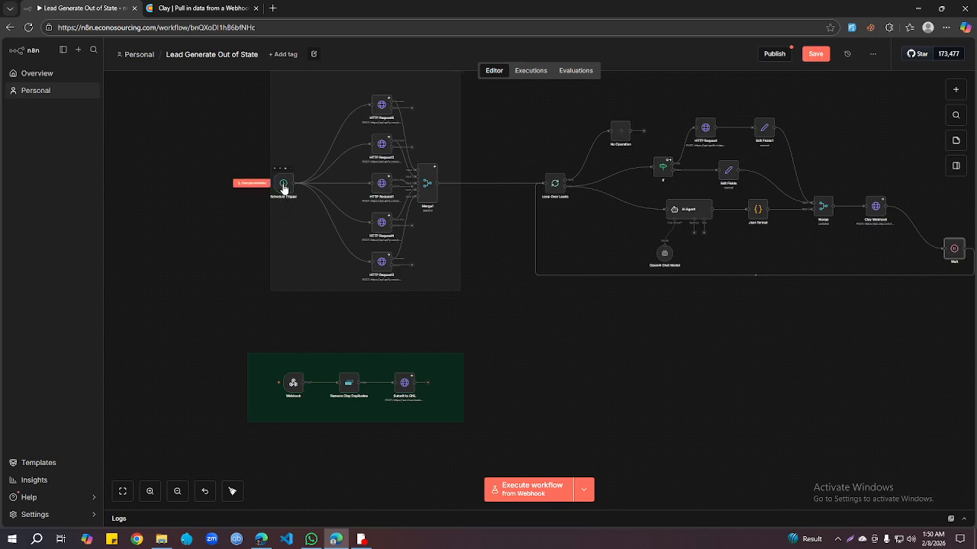
{"action": "double_click", "coordinate": [283, 186]}
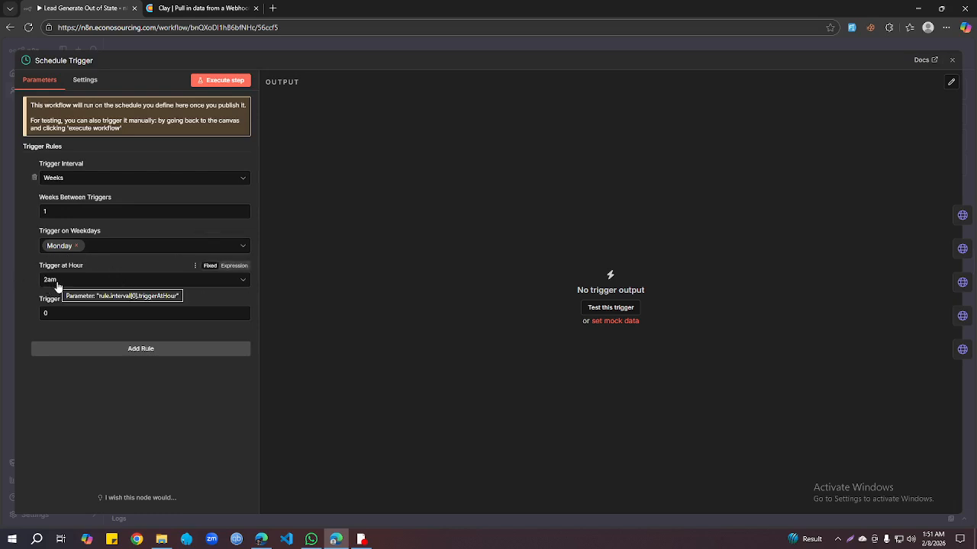
{"action": "left_click", "coordinate": [952, 59]}
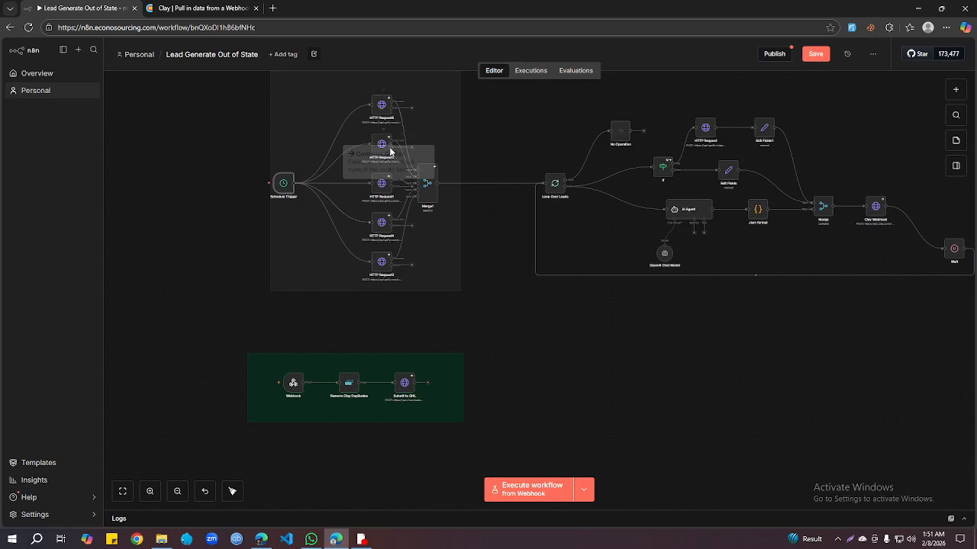
- Look over the request parameters of the HTTP Request5 and HTTP Request2 nodes in the scraping group
{"action": "double_click", "coordinate": [377, 116]}
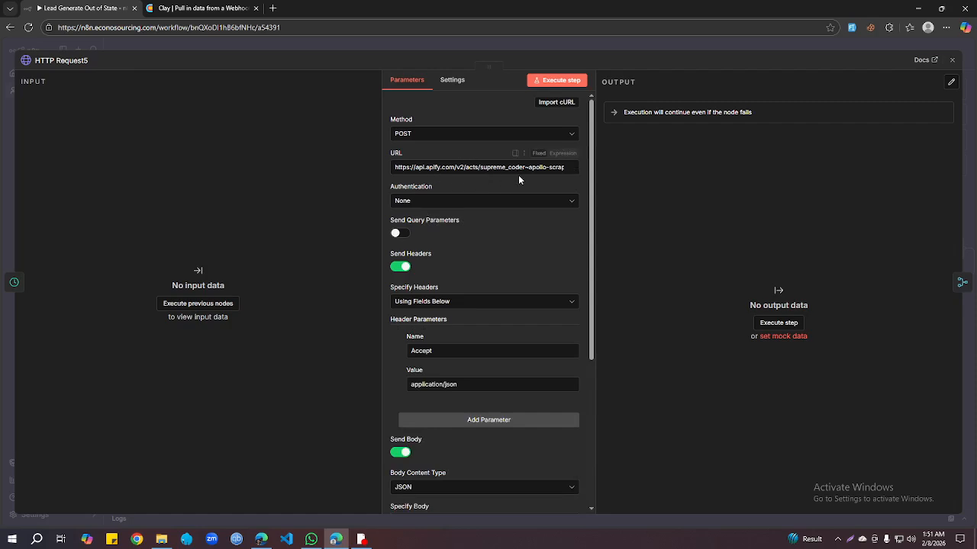
{"action": "left_click", "coordinate": [953, 61]}
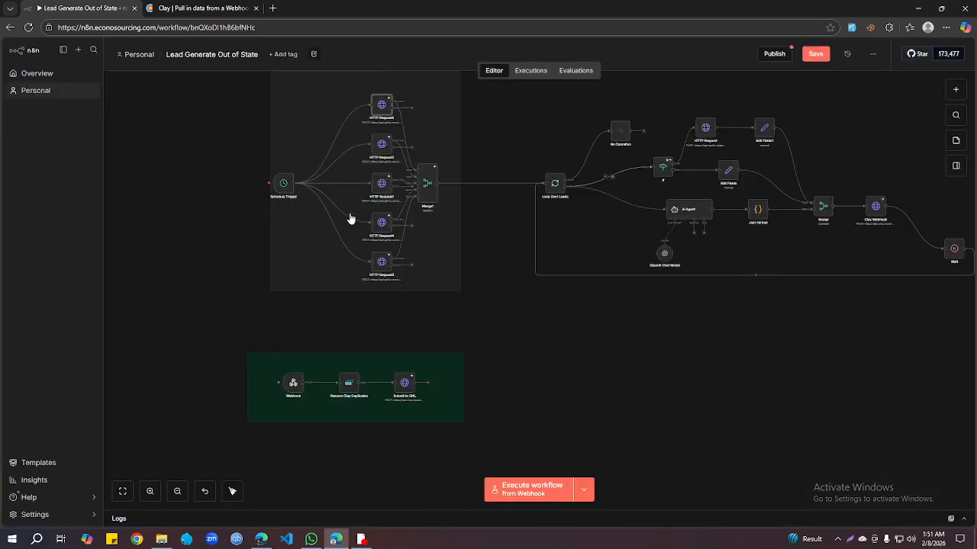
{"action": "double_click", "coordinate": [386, 149]}
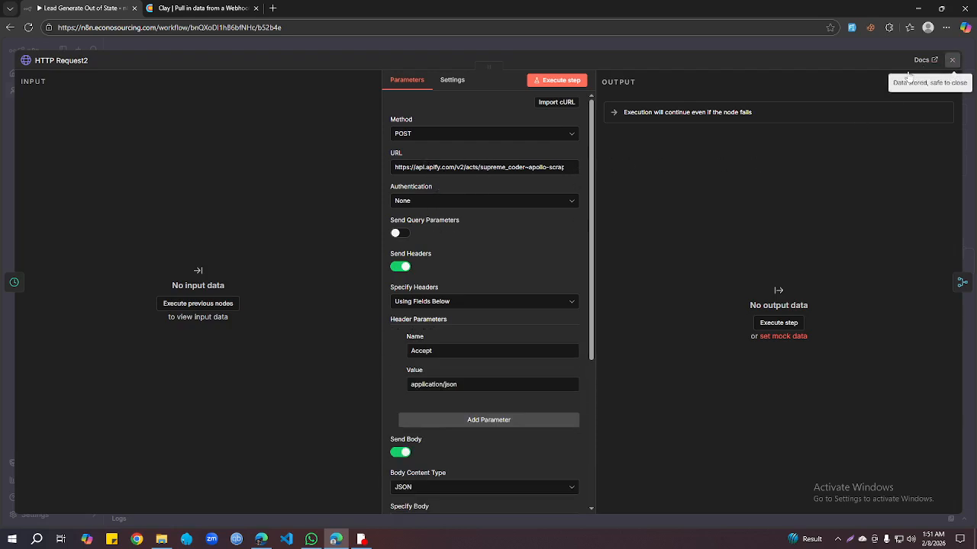
{"action": "left_click", "coordinate": [953, 61]}
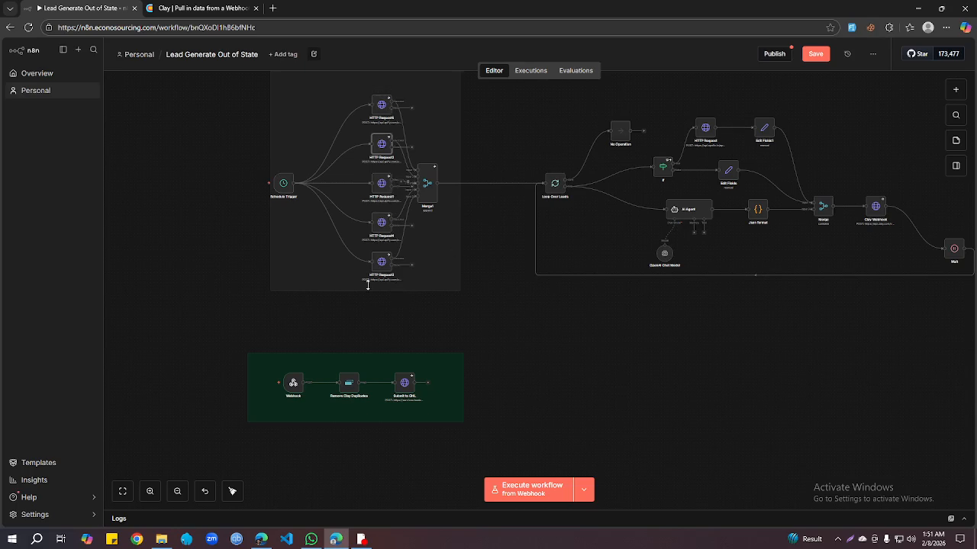
- Examine the startPage expression and the count setting in the expanded JSON body of HTTP Request2
{"action": "left_click", "coordinate": [381, 103]}
{"action": "double_click", "coordinate": [383, 150]}
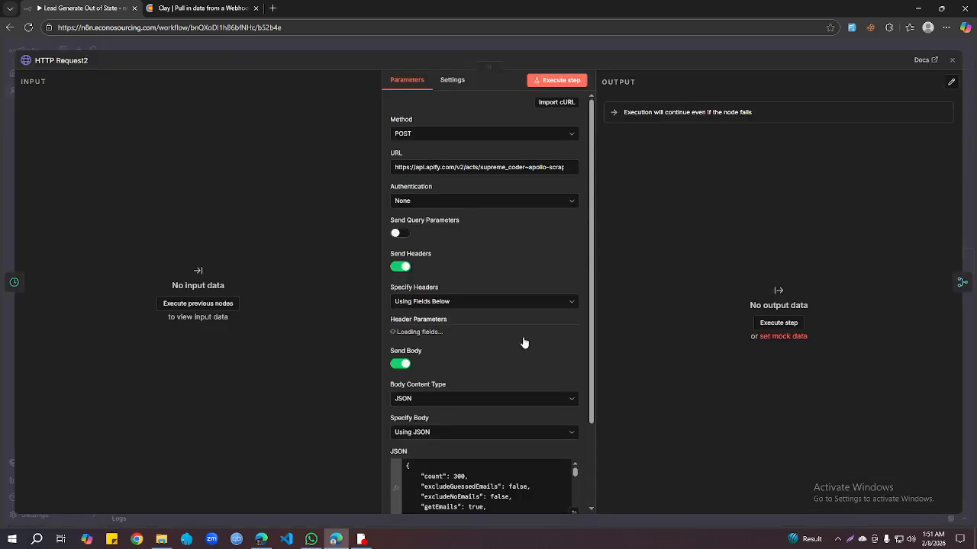
{"action": "scroll", "coordinate": [530, 338], "scroll_direction": "down", "scroll_amount": 3}
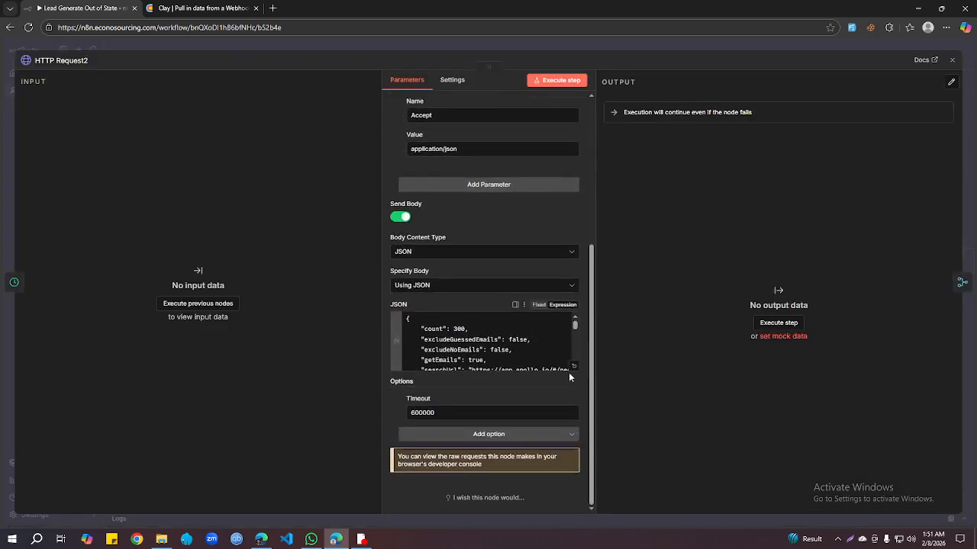
{"action": "left_click", "coordinate": [574, 365]}
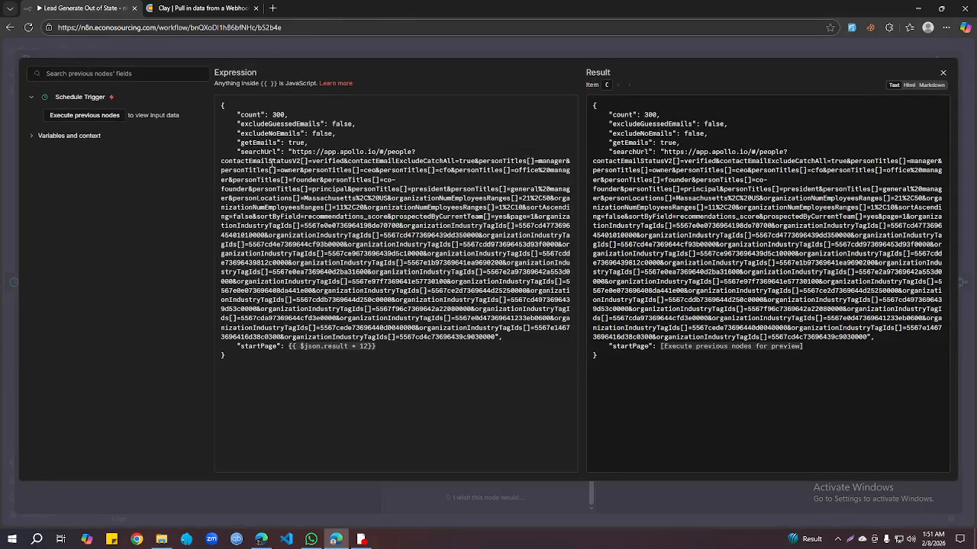
{"action": "double_click", "coordinate": [254, 346]}
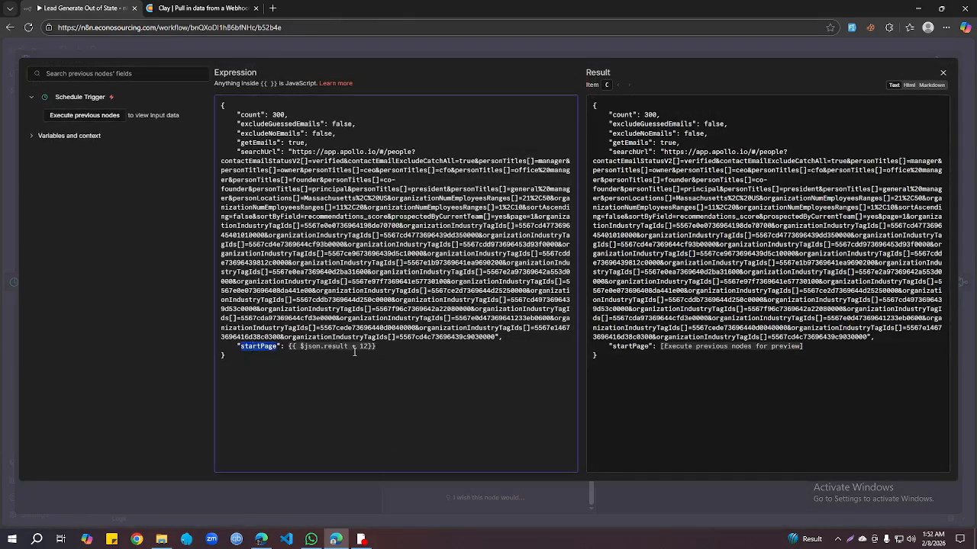
{"action": "left_click_drag", "start_coordinate": [359, 348], "coordinate": [367, 349]}
{"action": "left_click_drag", "start_coordinate": [287, 114], "coordinate": [239, 115]}
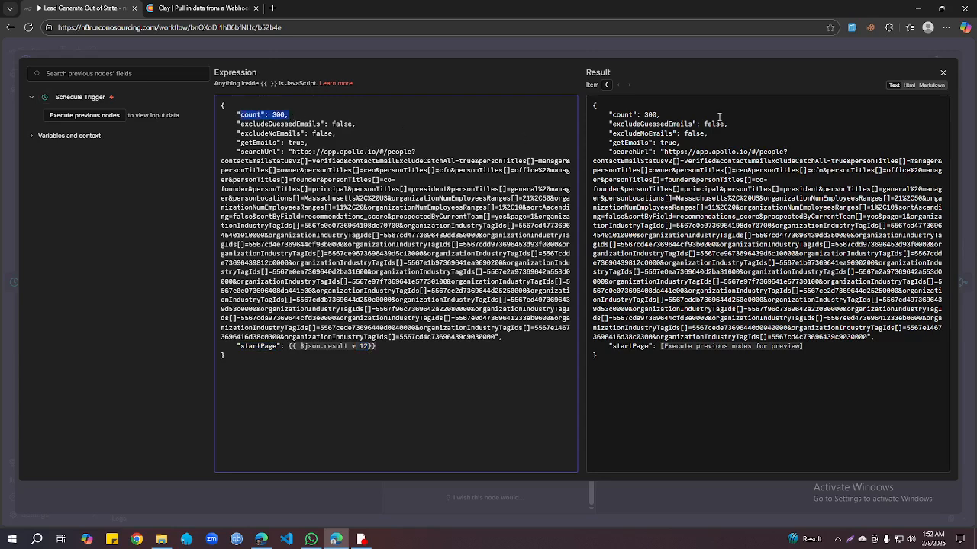
{"action": "left_click", "coordinate": [944, 74]}
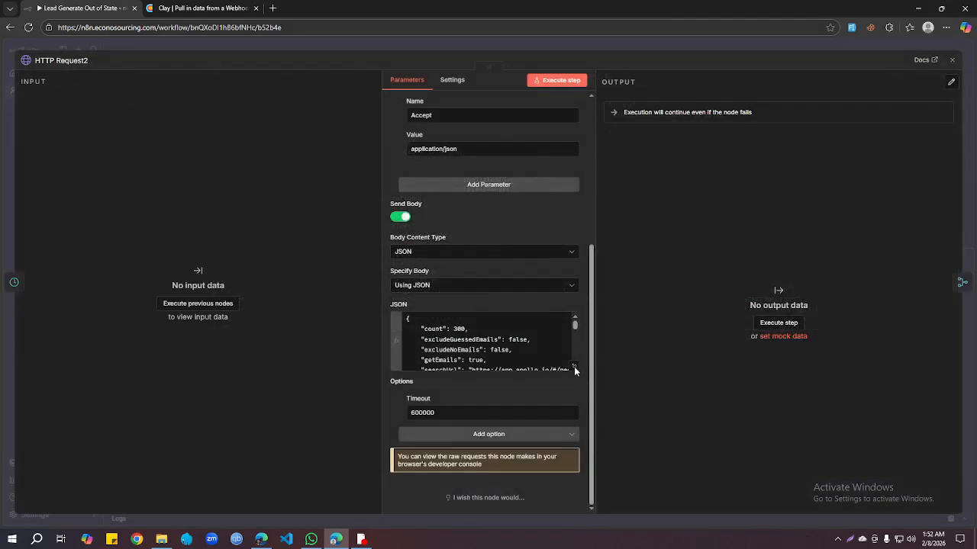
- Review the getEmails setting in HTTP Request2's expanded JSON body and return to the canvas
{"action": "left_click", "coordinate": [573, 366]}
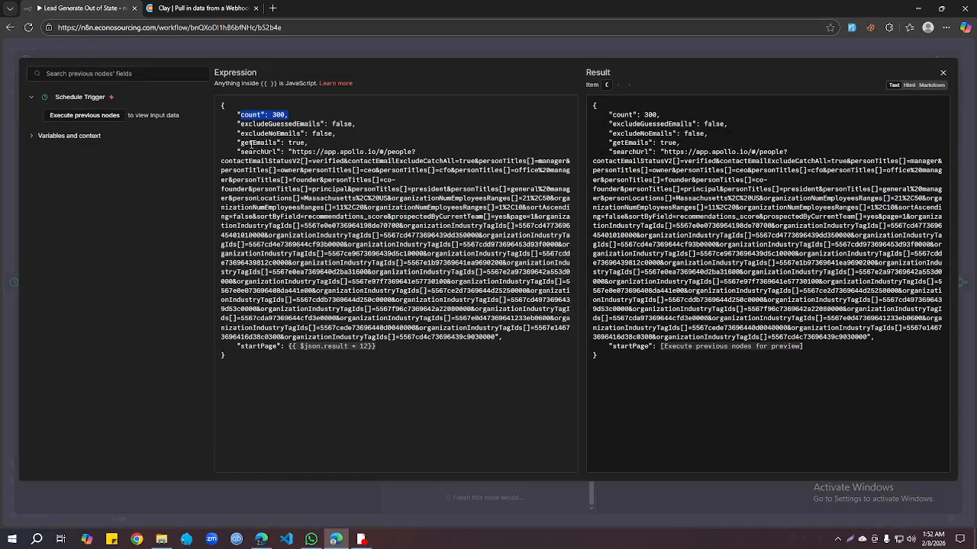
{"action": "left_click", "coordinate": [259, 143]}
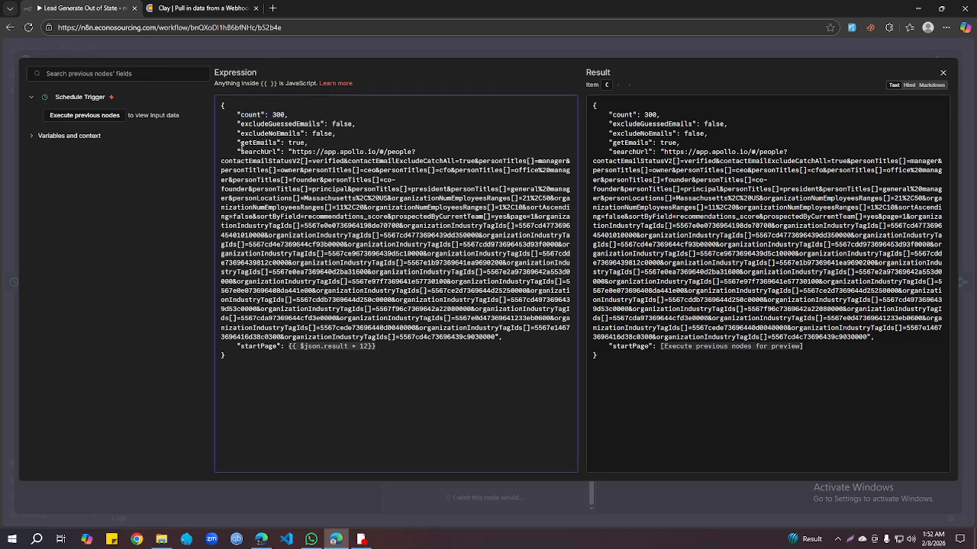
{"action": "left_click_drag", "start_coordinate": [239, 142], "coordinate": [309, 143]}
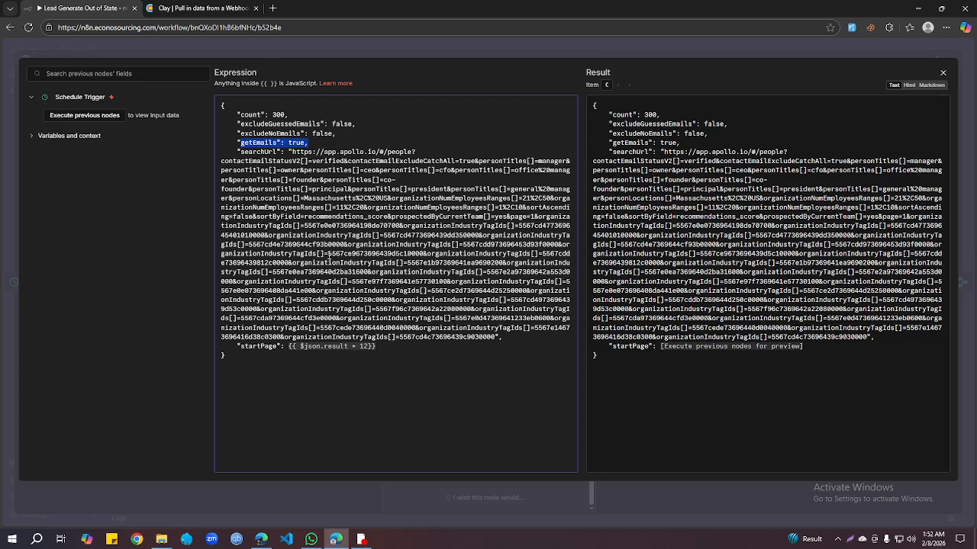
{"action": "left_click", "coordinate": [944, 72]}
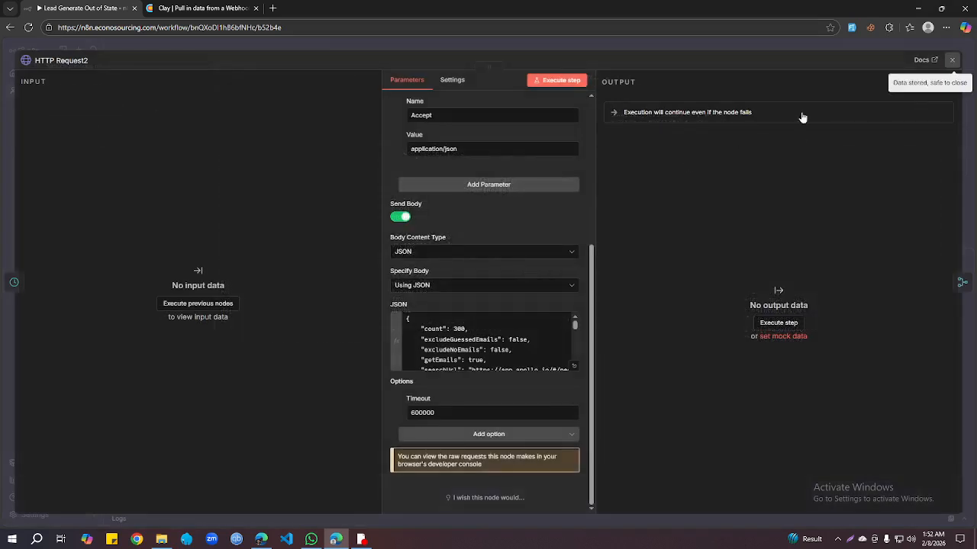
{"action": "left_click", "coordinate": [948, 63]}
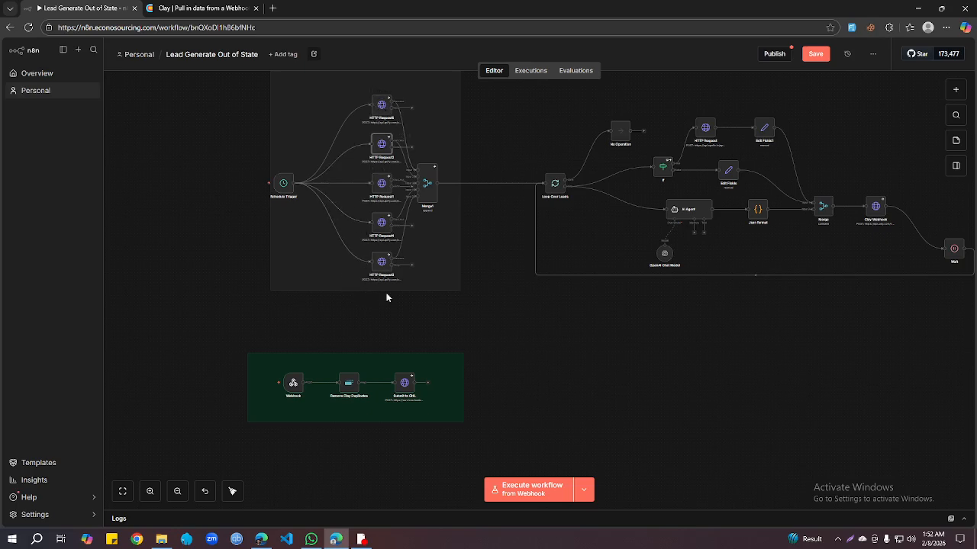
- Examine the startPage offset in the expanded JSON body of the HTTP Request3 node, and close the node
{"action": "double_click", "coordinate": [383, 271]}
{"action": "scroll", "coordinate": [483, 410], "scroll_direction": "down", "scroll_amount": 2}
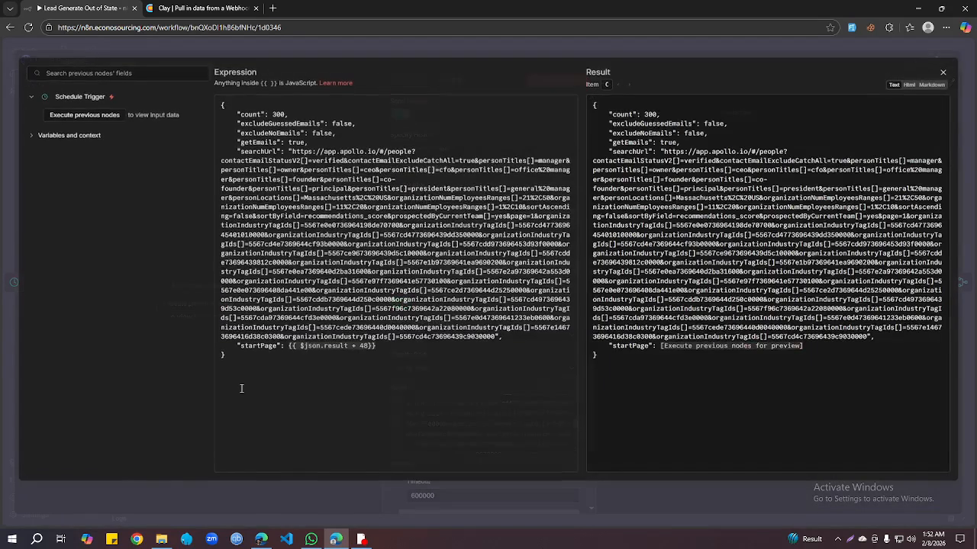
{"action": "left_click", "coordinate": [573, 449]}
{"action": "double_click", "coordinate": [259, 347]}
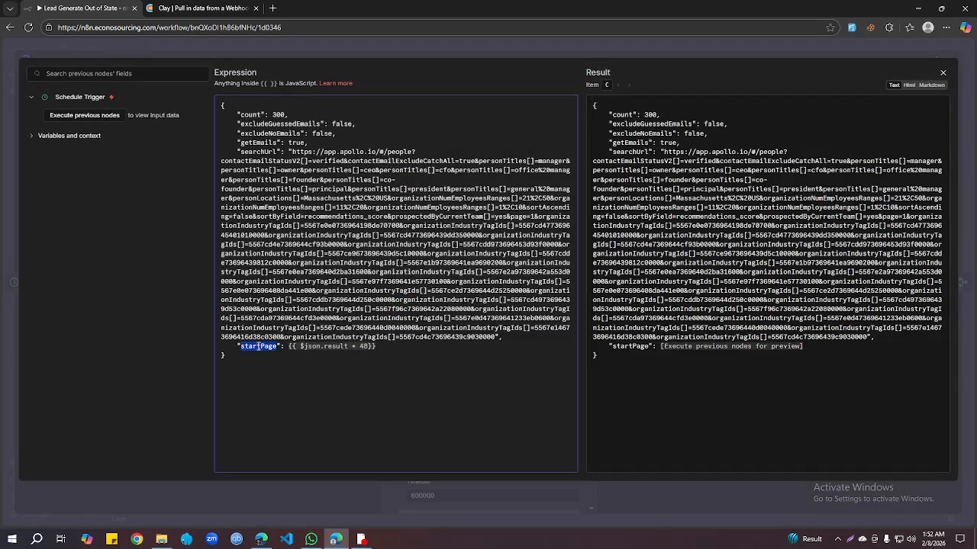
{"action": "double_click", "coordinate": [365, 346]}
{"action": "left_click", "coordinate": [941, 74]}
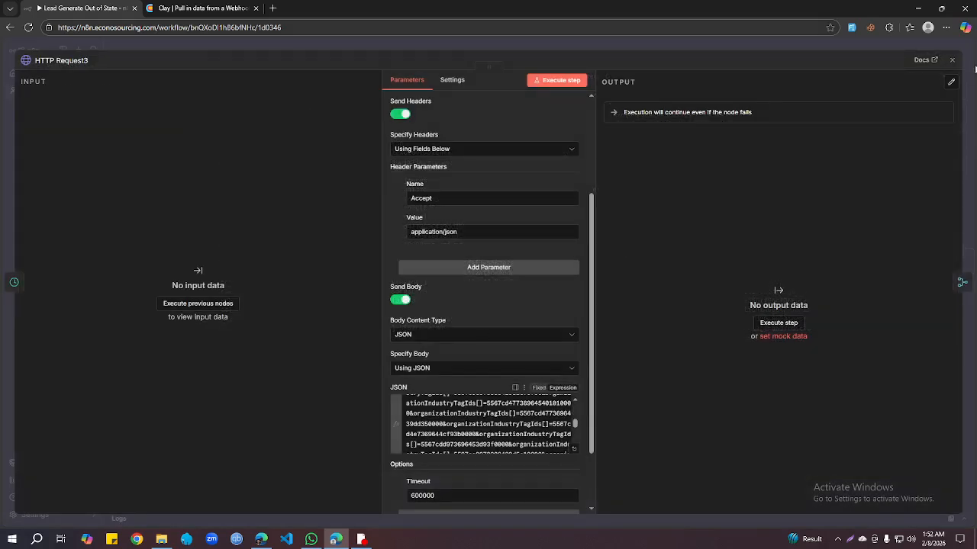
{"action": "left_click", "coordinate": [954, 59]}
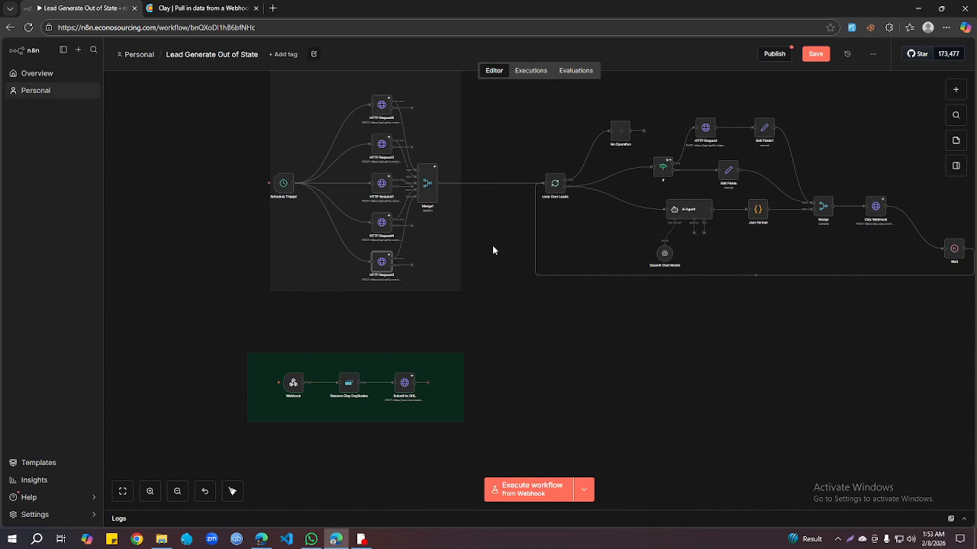
- Inspect the If node's conditions on the lead's email and company phone, and close it without changes
{"action": "left_click_drag", "start_coordinate": [493, 250], "coordinate": [342, 258]}
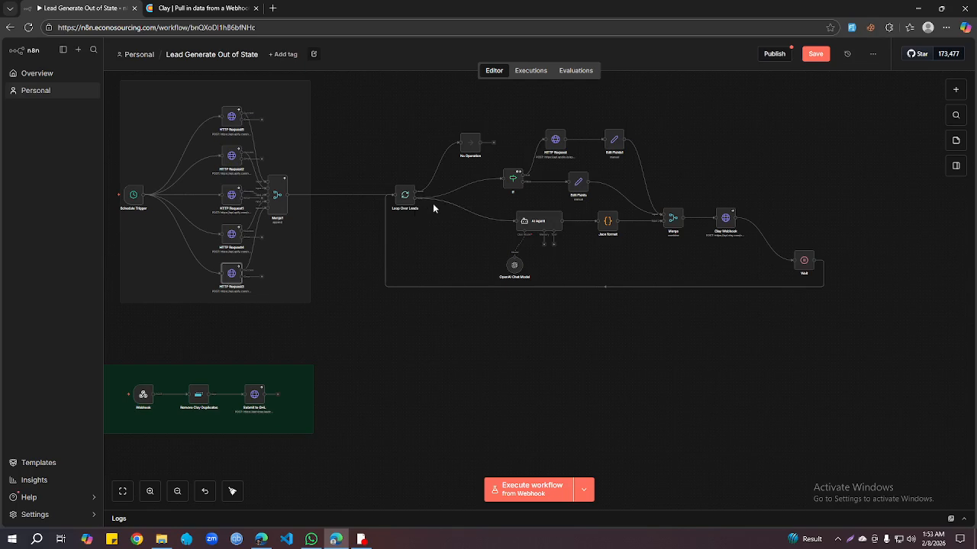
{"action": "double_click", "coordinate": [515, 184]}
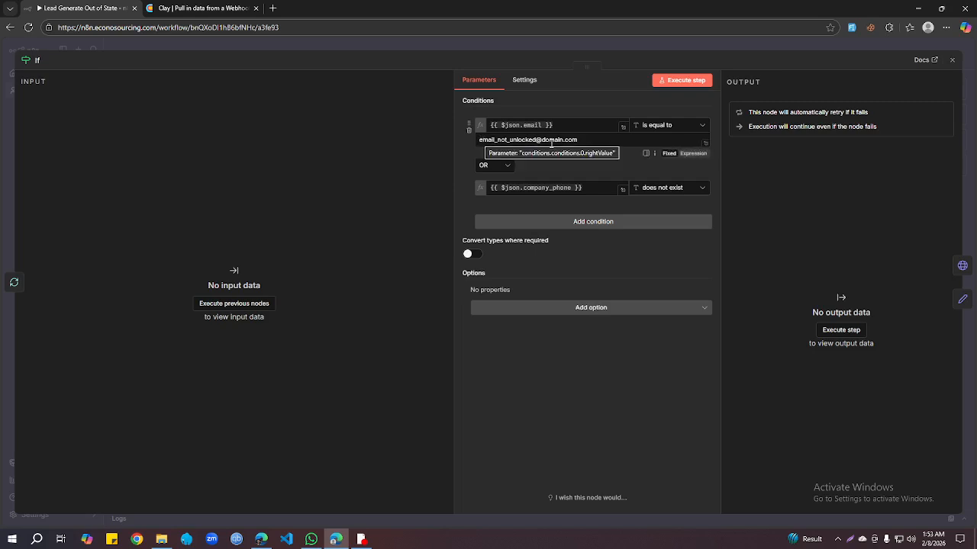
{"action": "double_click", "coordinate": [494, 140]}
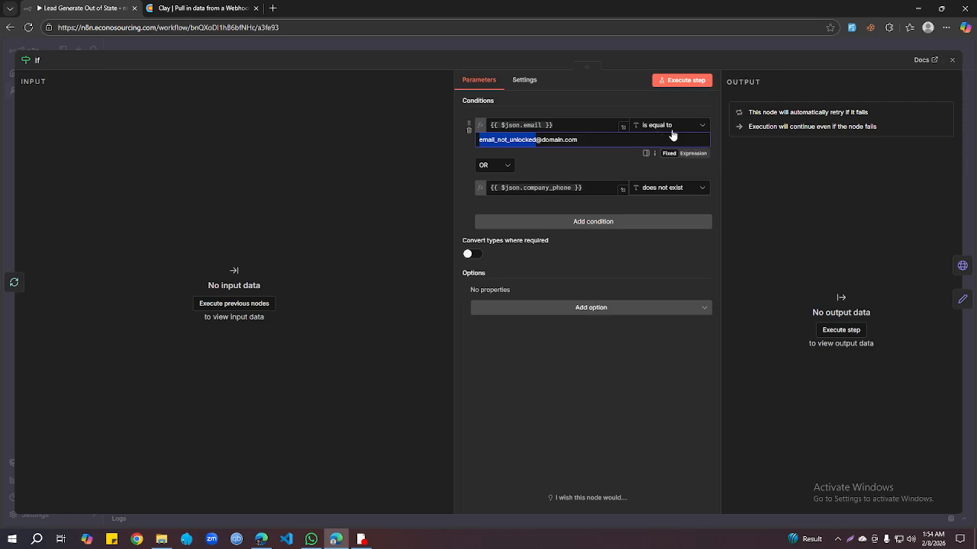
{"action": "left_click", "coordinate": [603, 140]}
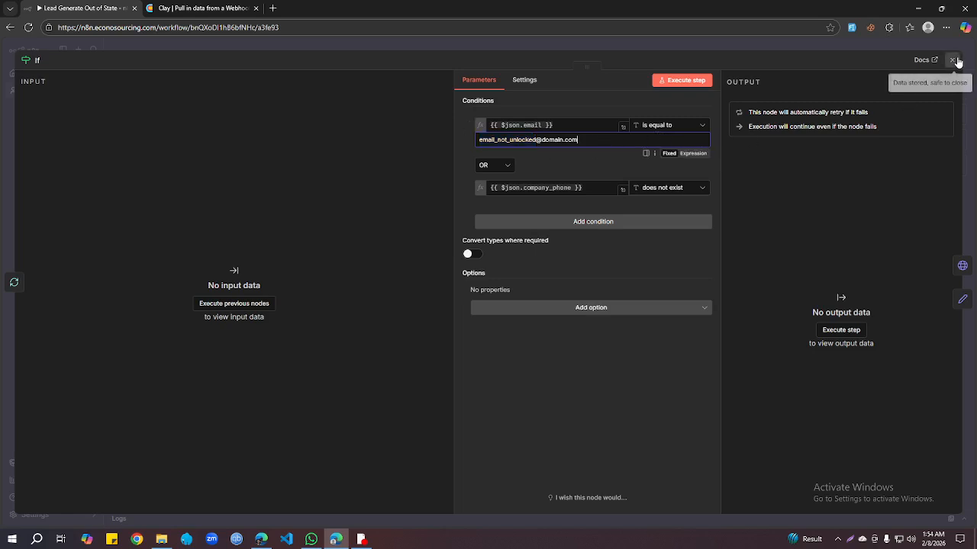
{"action": "key", "text": "Escape"}
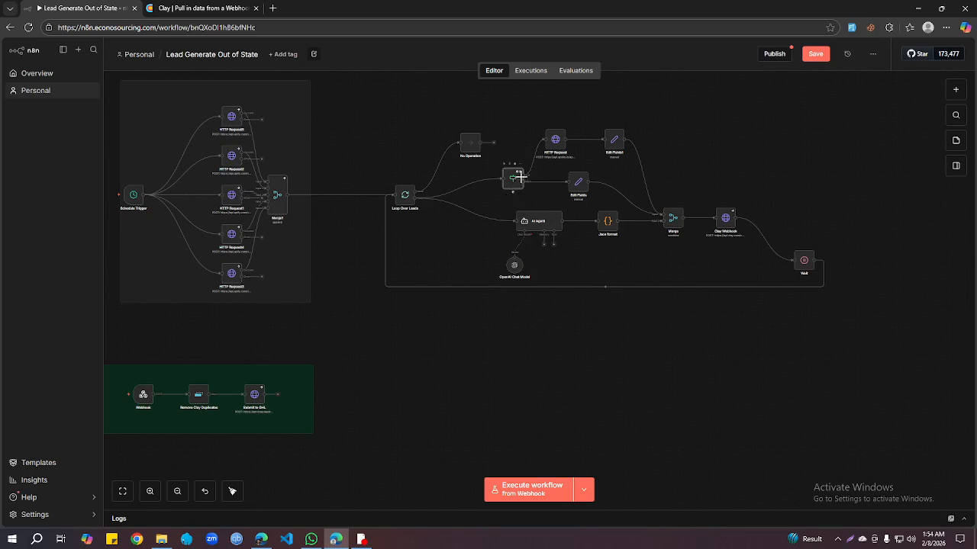
- Check the reveal_personal_emails query parameter in the HTTP Request node that calls Apollo's people match API
{"action": "double_click", "coordinate": [554, 143]}
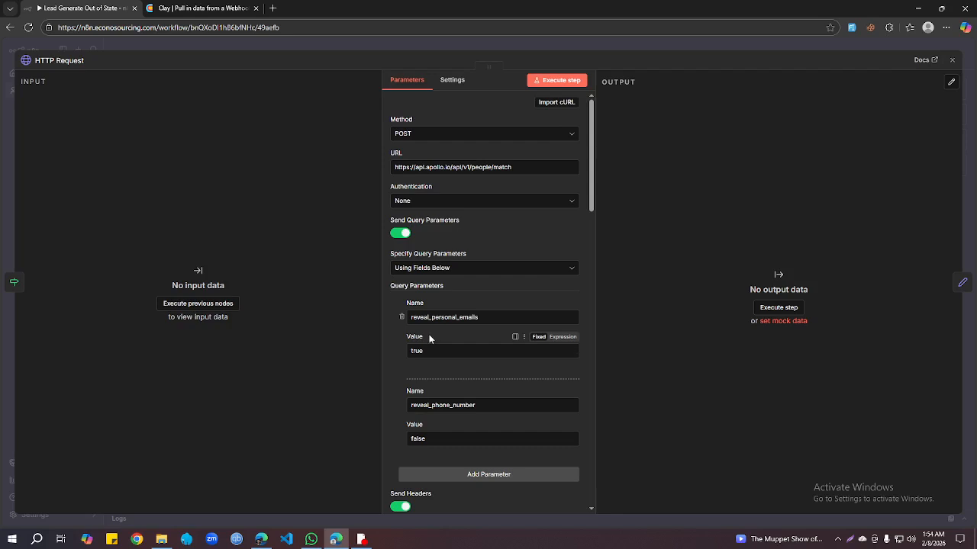
{"action": "double_click", "coordinate": [458, 317]}
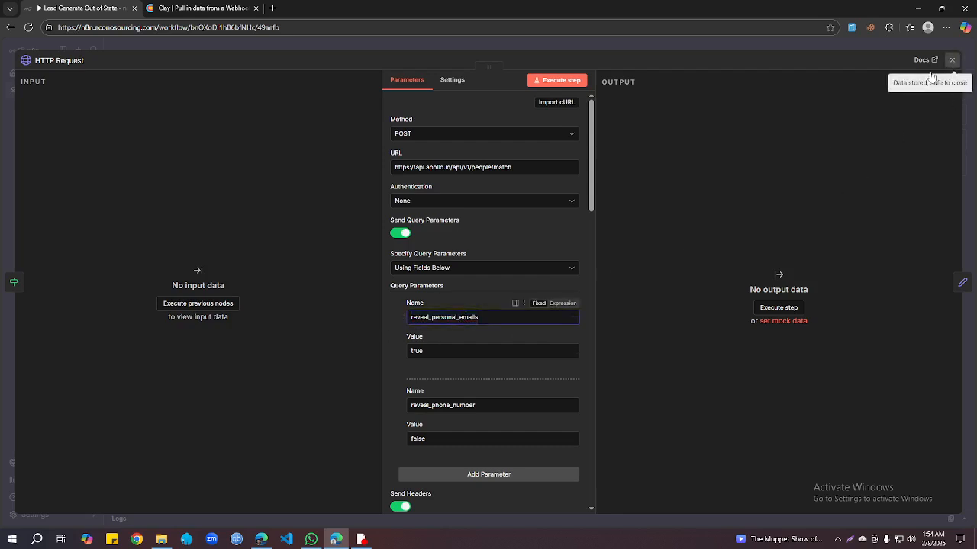
{"action": "left_click", "coordinate": [951, 59]}
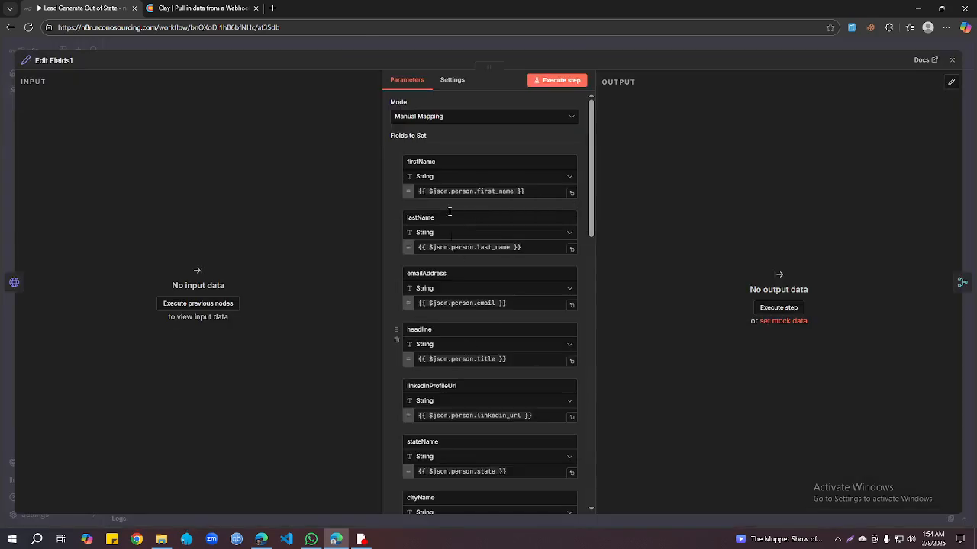
- Review the person and company field mappings in the Edit Fields1 node
{"action": "scroll", "coordinate": [456, 405], "scroll_direction": "down", "scroll_amount": 5}
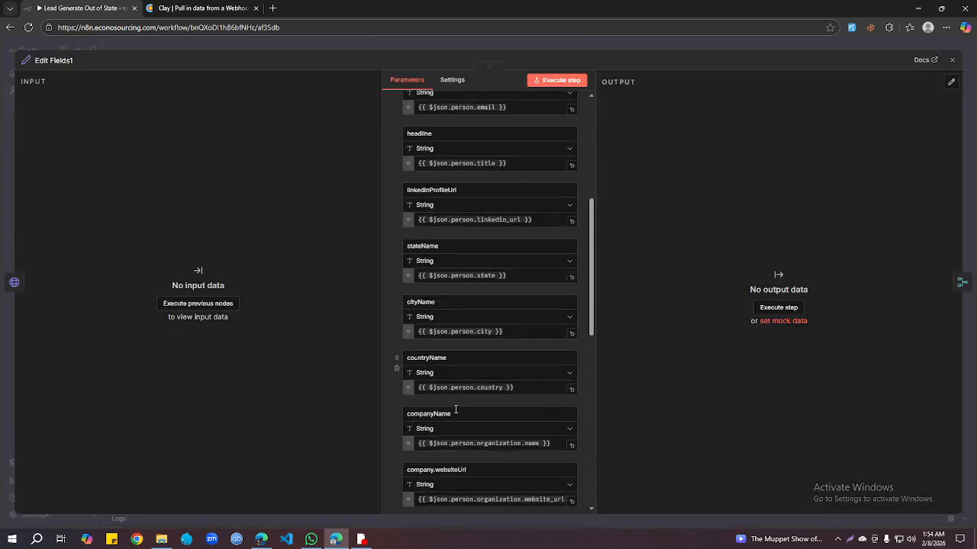
{"action": "scroll", "coordinate": [456, 410], "scroll_direction": "down", "scroll_amount": 10}
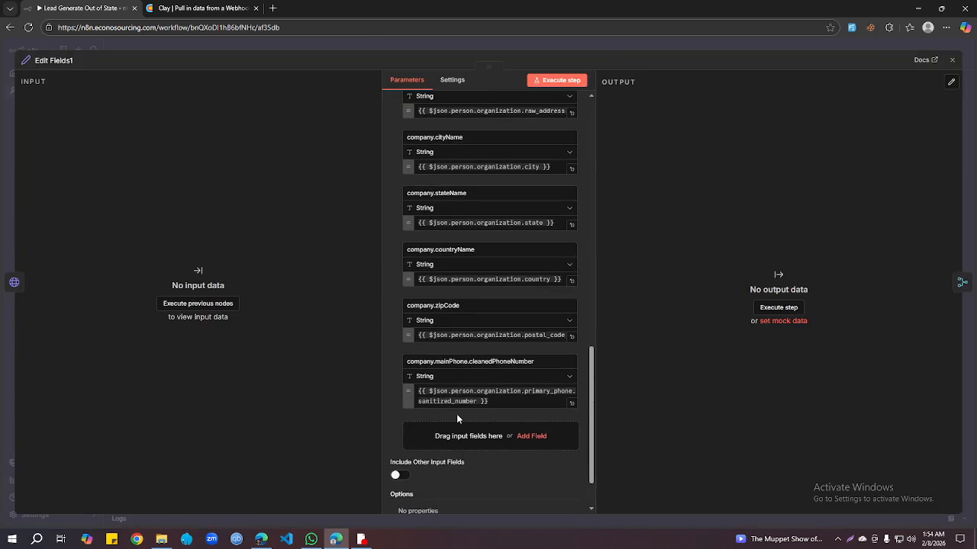
{"action": "scroll", "coordinate": [456, 416], "scroll_direction": "up", "scroll_amount": 12}
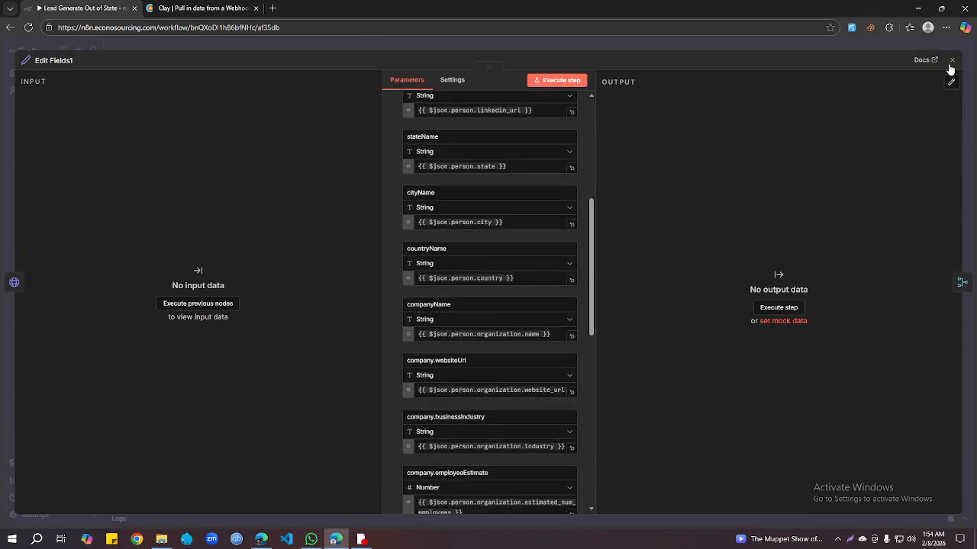
- Close the Edit Fields1 node and recheck the If node's conditions on the lead's email and company phone
{"action": "left_click", "coordinate": [951, 60]}
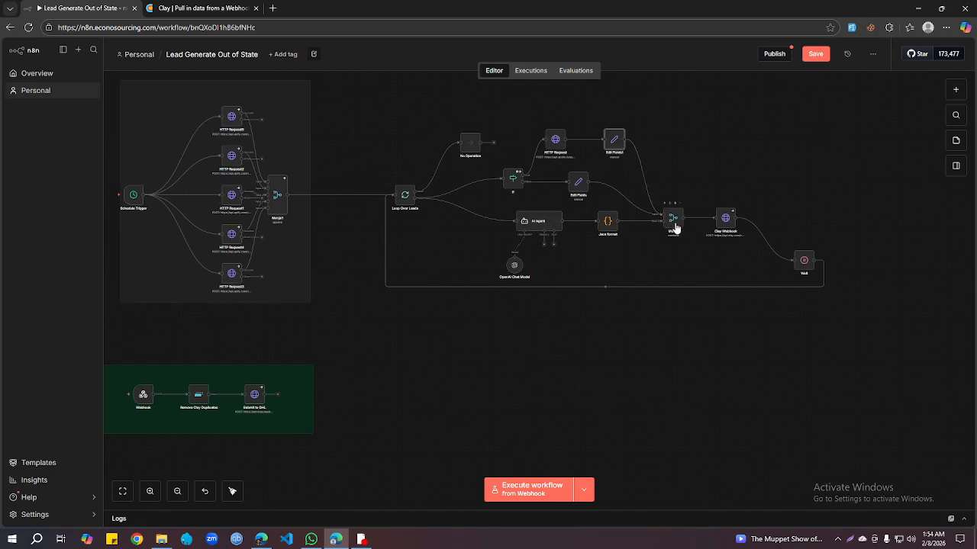
{"action": "double_click", "coordinate": [514, 180]}
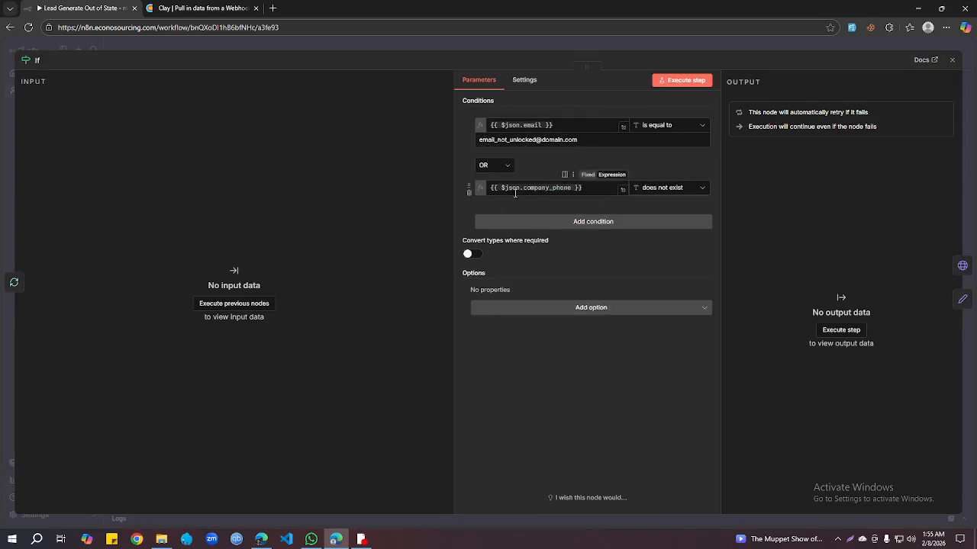
{"action": "left_click", "coordinate": [951, 60]}
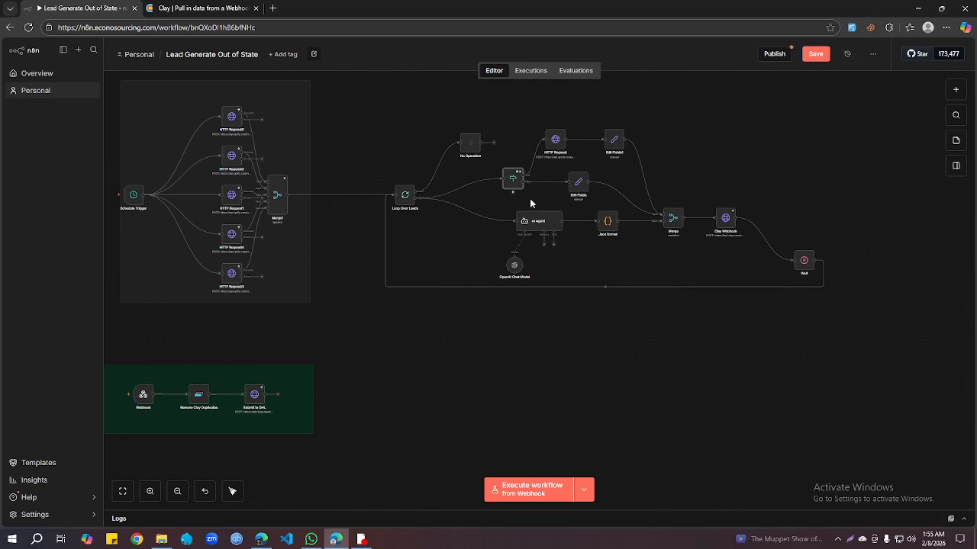
- Review the person and company field mappings in the Edit Fields node, and close it without changes
{"action": "double_click", "coordinate": [578, 182]}
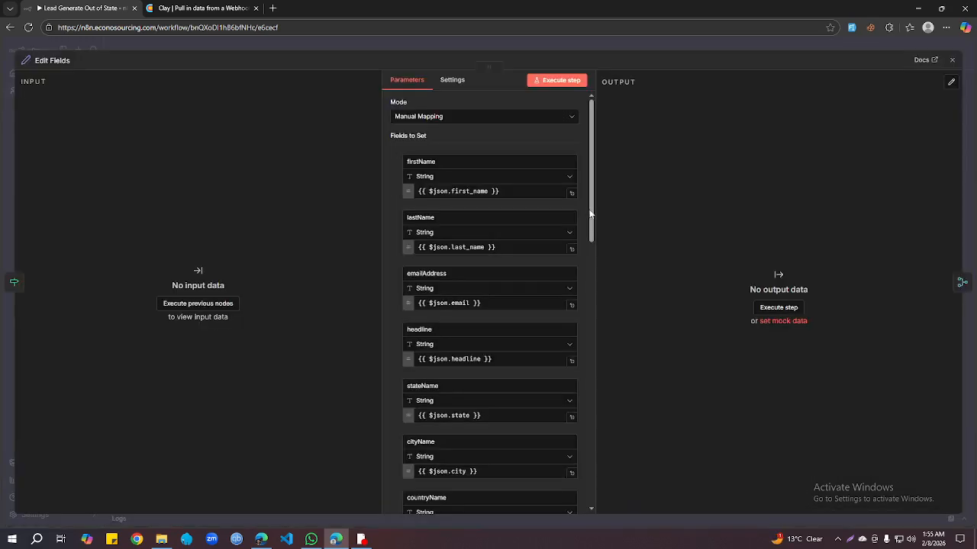
{"action": "scroll", "coordinate": [529, 262], "scroll_direction": "down", "scroll_amount": 3}
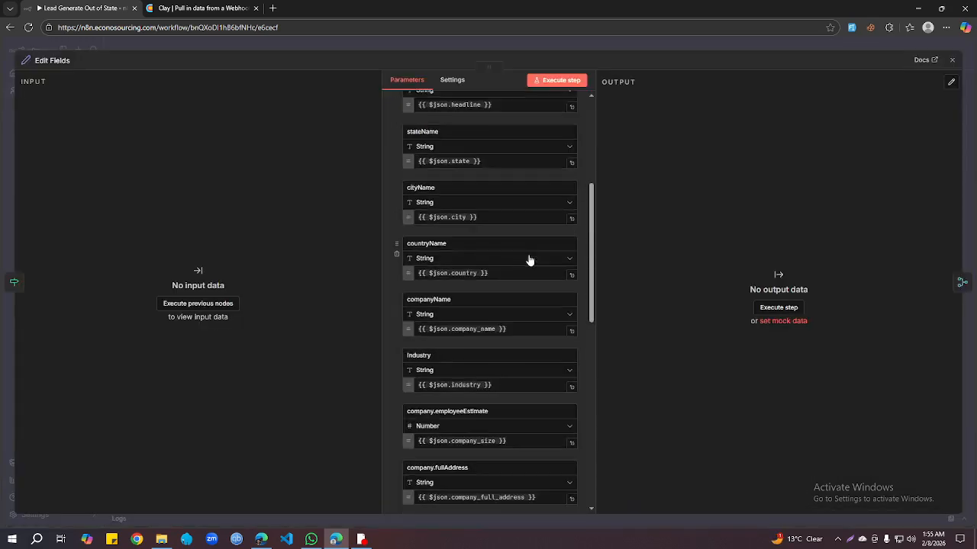
{"action": "scroll", "coordinate": [529, 261], "scroll_direction": "down", "scroll_amount": 3}
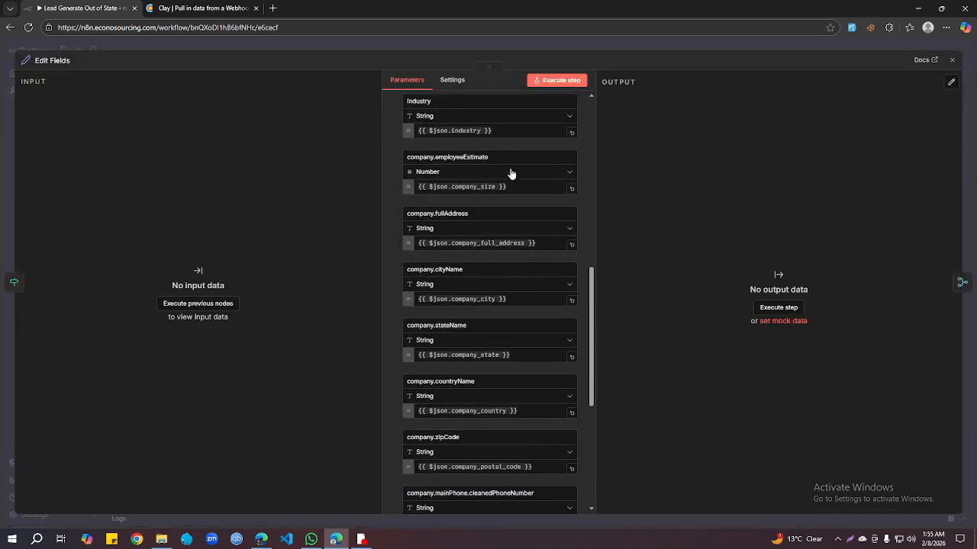
{"action": "left_click", "coordinate": [952, 59]}
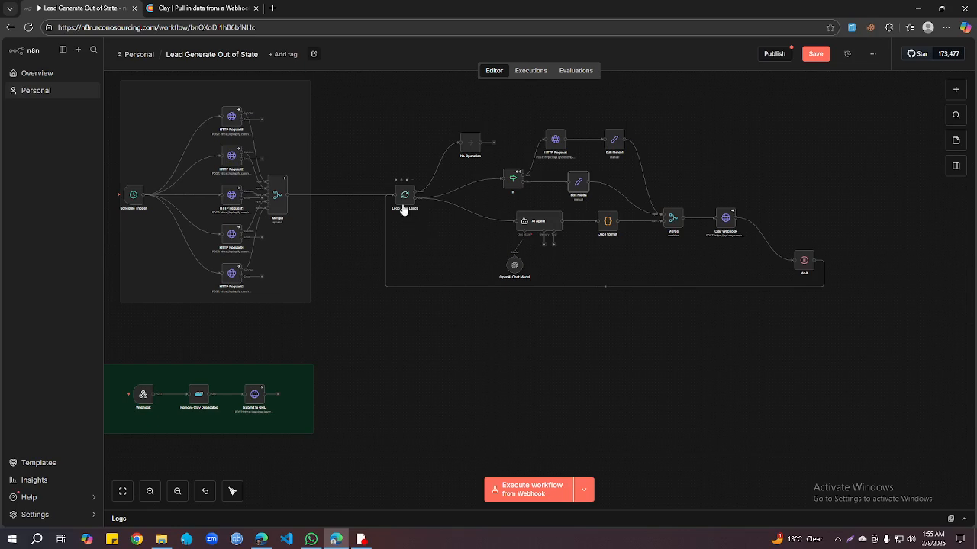
- Expand the AI Agent node's system message and examine the company_website variable in its prompt
{"action": "double_click", "coordinate": [536, 222]}
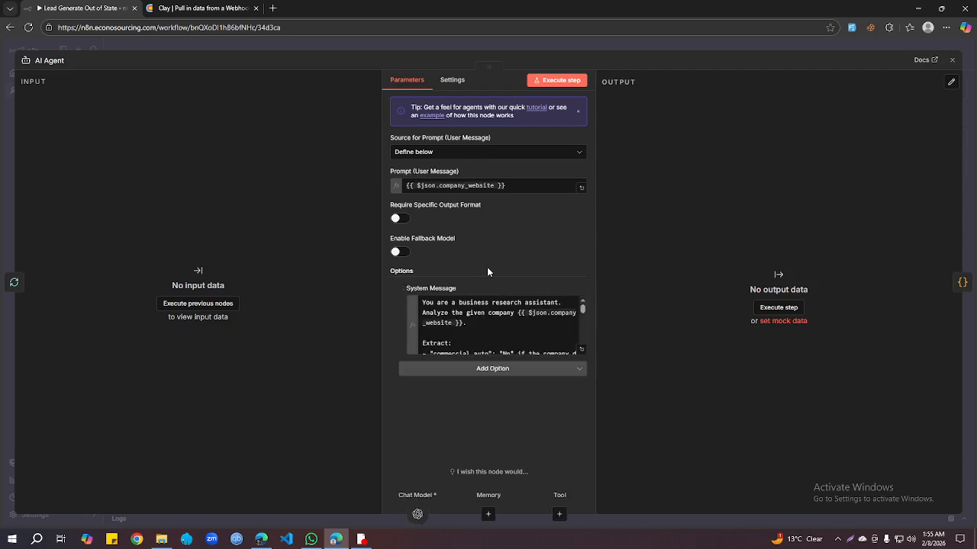
{"action": "left_click", "coordinate": [581, 349]}
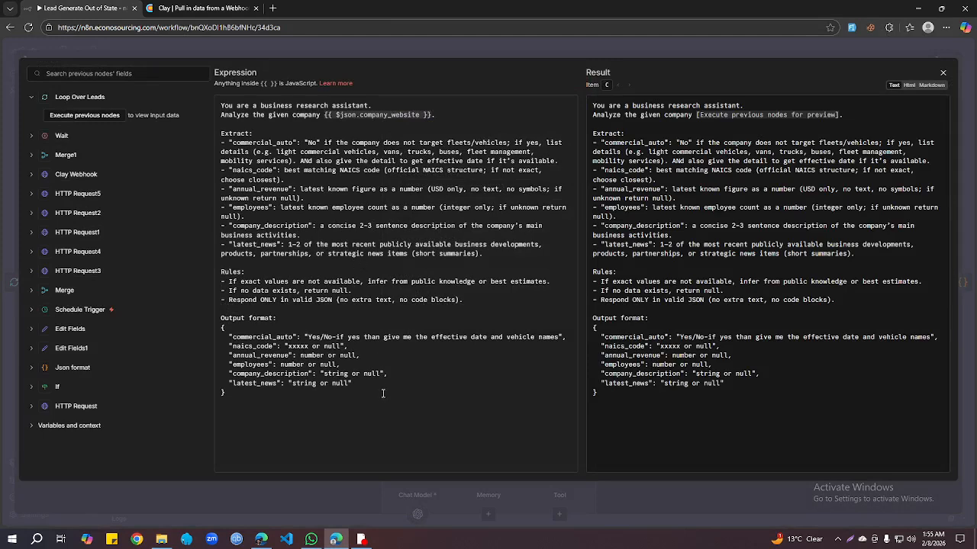
{"action": "double_click", "coordinate": [378, 114]}
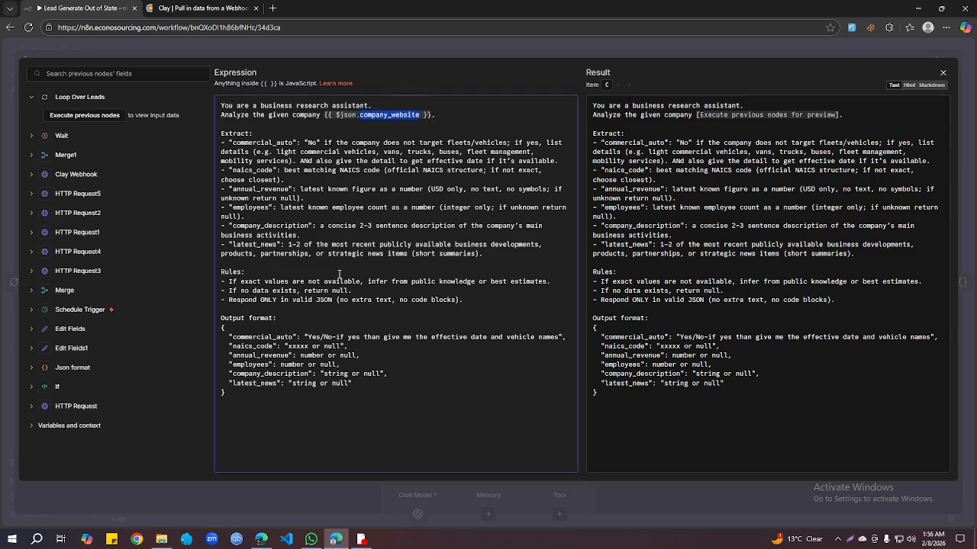
- Examine the commercial_auto, naics_code, annual_revenue, employees and latest_news keys in the prompt's output format, and close the AI Agent node
{"action": "double_click", "coordinate": [257, 337]}
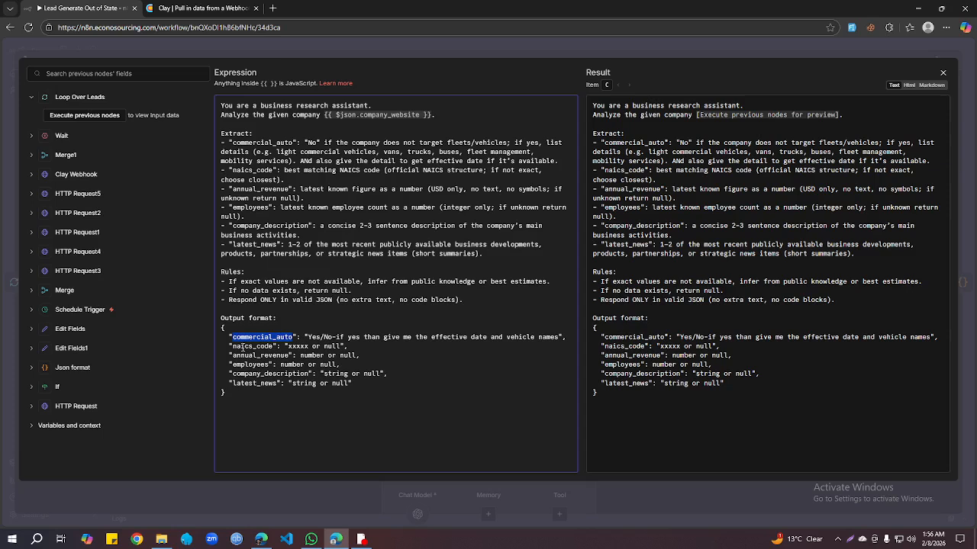
{"action": "double_click", "coordinate": [262, 346]}
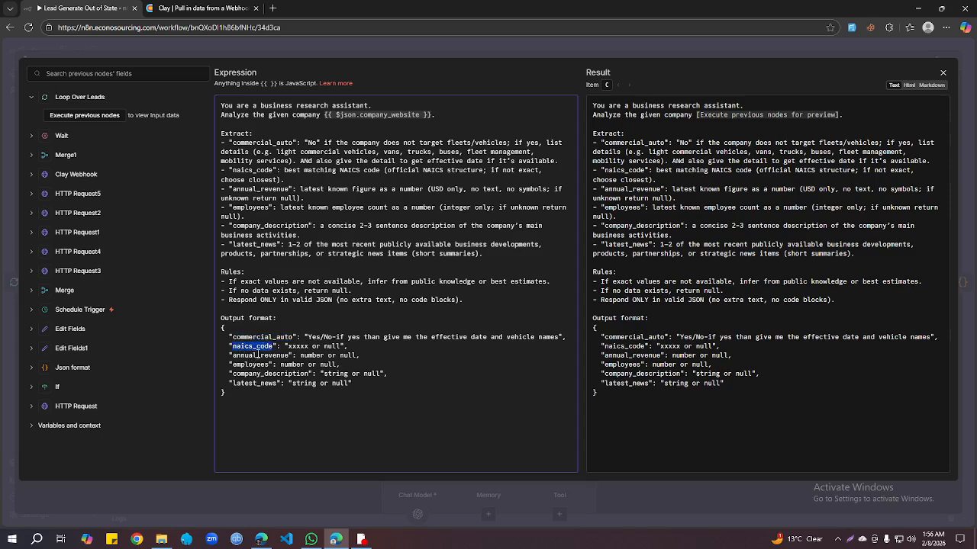
{"action": "double_click", "coordinate": [260, 356]}
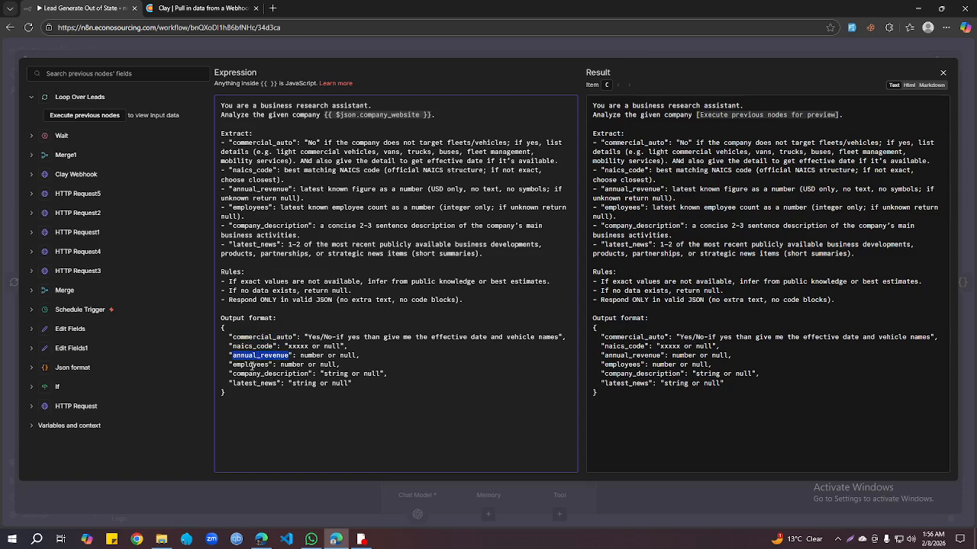
{"action": "double_click", "coordinate": [252, 365]}
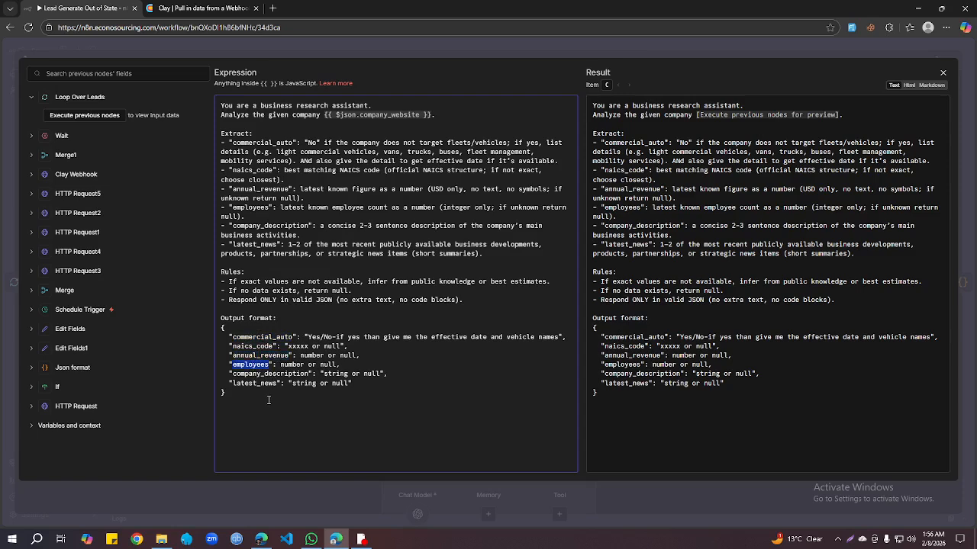
{"action": "double_click", "coordinate": [258, 382]}
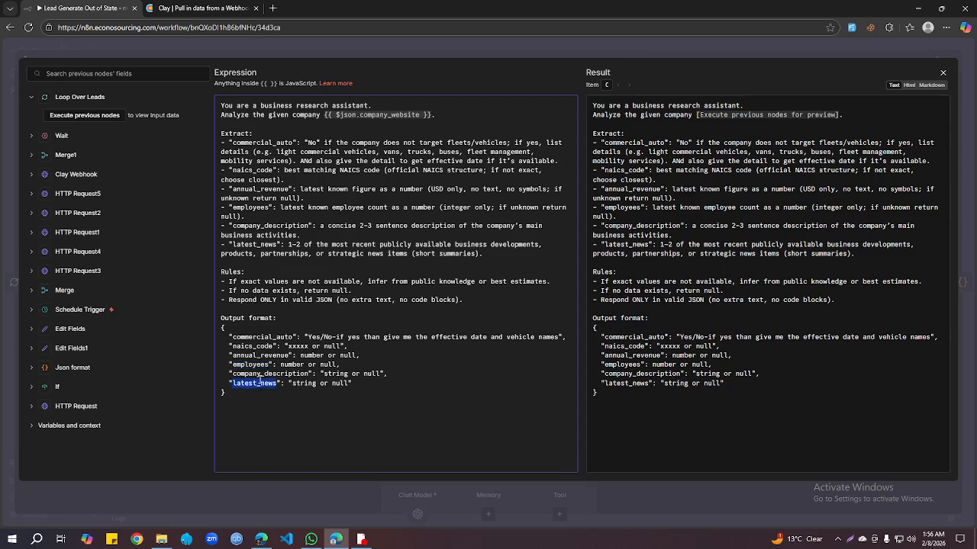
{"action": "left_click", "coordinate": [943, 73]}
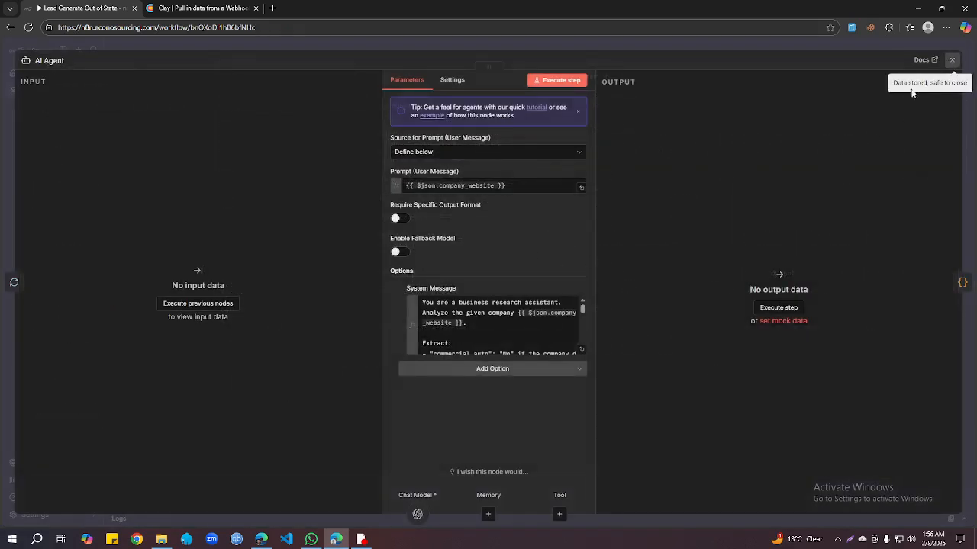
{"action": "left_click", "coordinate": [951, 60]}
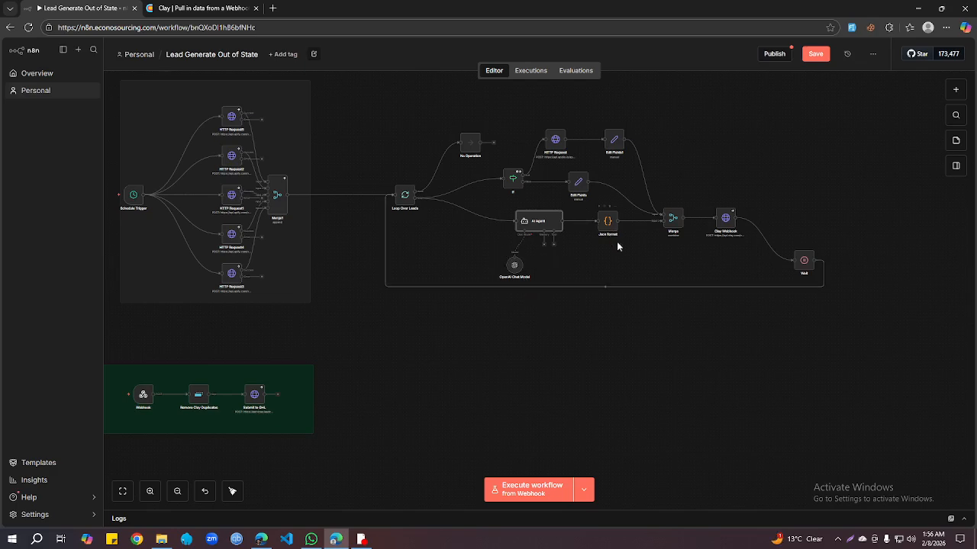
- Review the JavaScript in the Json format node that parses the agent's output into separate variables, and close the node
{"action": "double_click", "coordinate": [607, 220]}
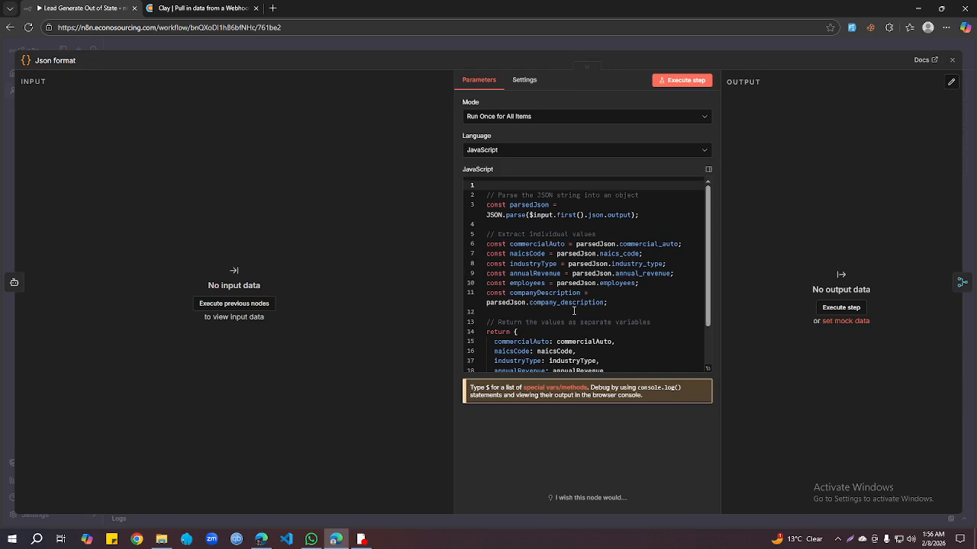
{"action": "scroll", "coordinate": [574, 310], "scroll_direction": "down", "scroll_amount": 3}
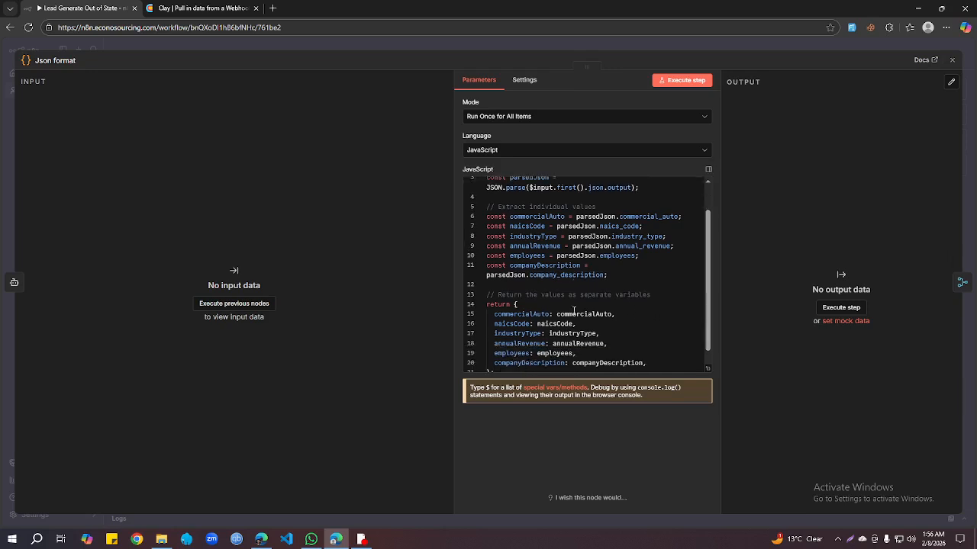
{"action": "left_click", "coordinate": [951, 59]}
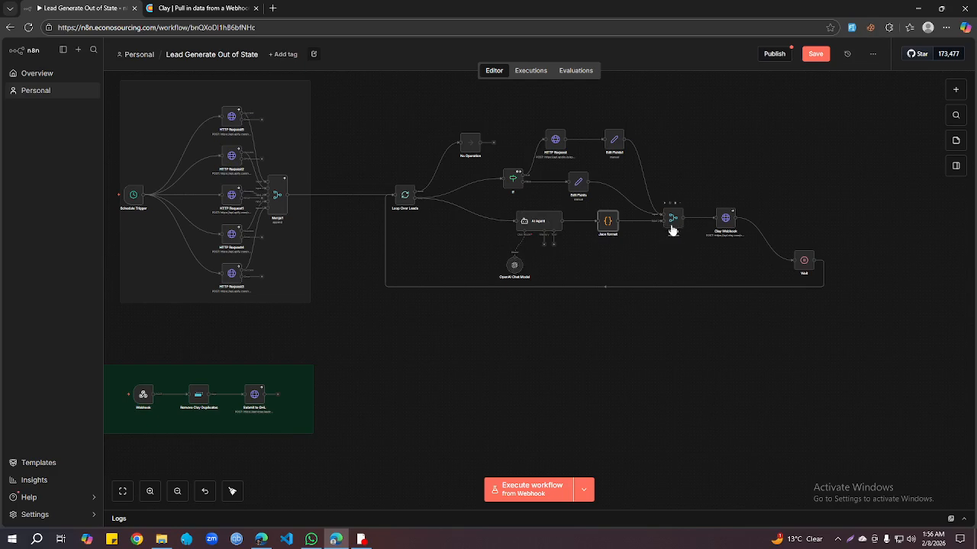
- Select the If branch's nodes on the canvas, and in a second selection the AI Agent and Json format nodes feeding Merge
{"action": "left_click_drag", "start_coordinate": [510, 123], "coordinate": [636, 204]}
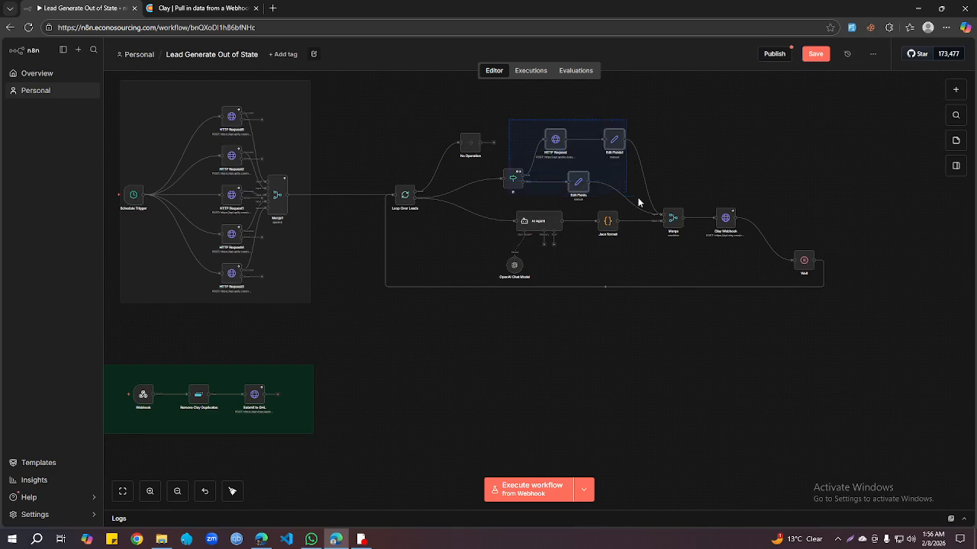
{"action": "left_click_drag", "start_coordinate": [509, 198], "coordinate": [628, 248]}
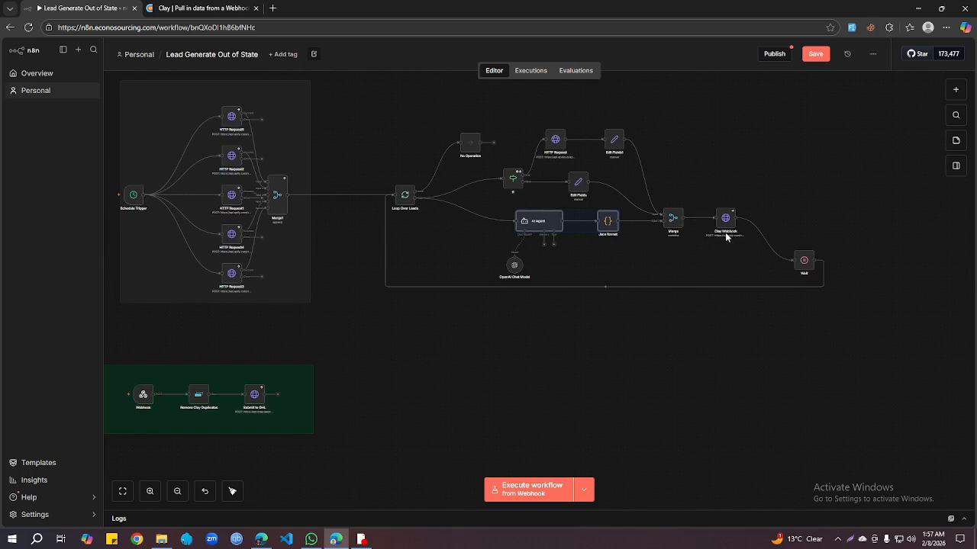
- Switch to the Massachusetts Leads webhook table in Clay and examine its mobile number lookup and validation columns
{"action": "left_click", "coordinate": [203, 9]}
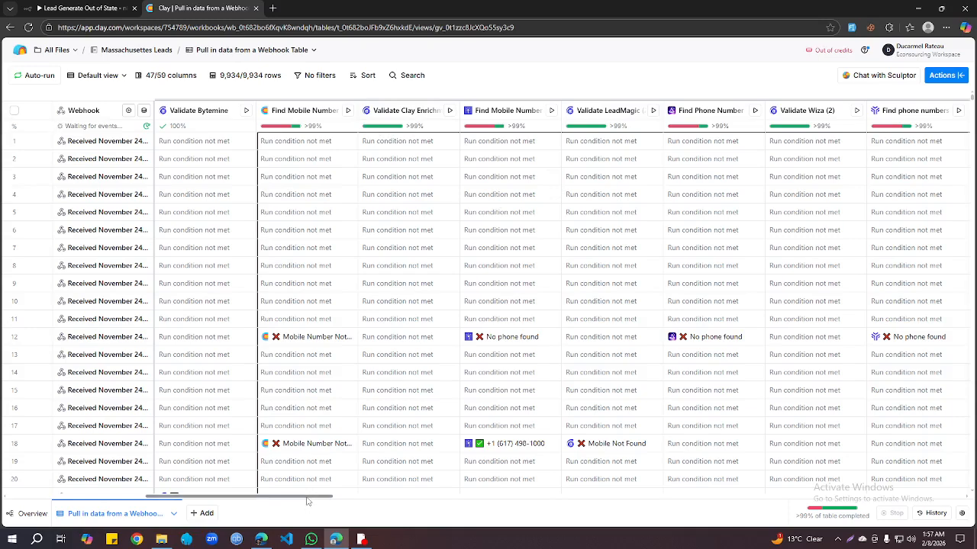
{"action": "left_click_drag", "start_coordinate": [307, 501], "coordinate": [396, 502]}
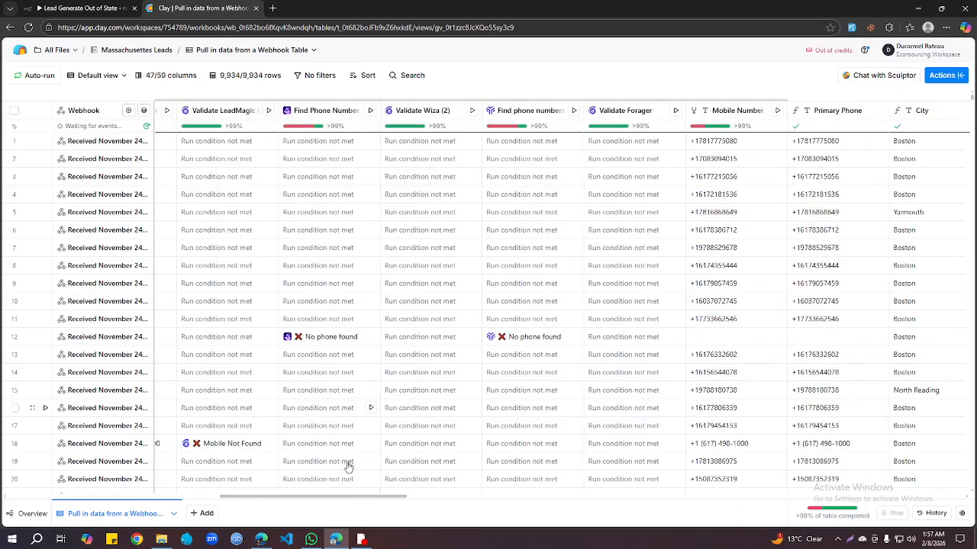
{"action": "scroll", "coordinate": [383, 253], "scroll_direction": "left", "scroll_amount": 7}
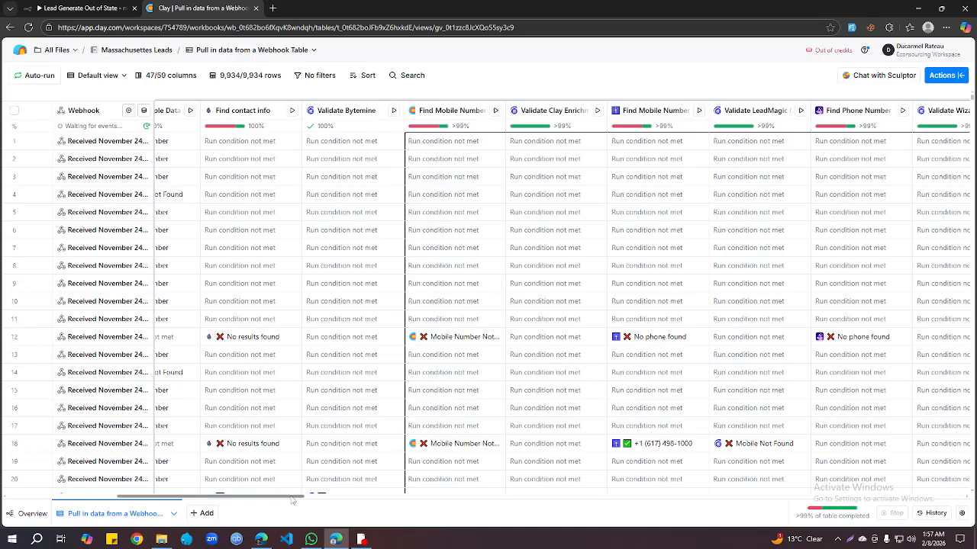
- Examine the Clay table's company, employee count, revenue, email validation, industry and NAICS columns through to the HTTP API column
{"action": "left_click_drag", "start_coordinate": [292, 500], "coordinate": [572, 515]}
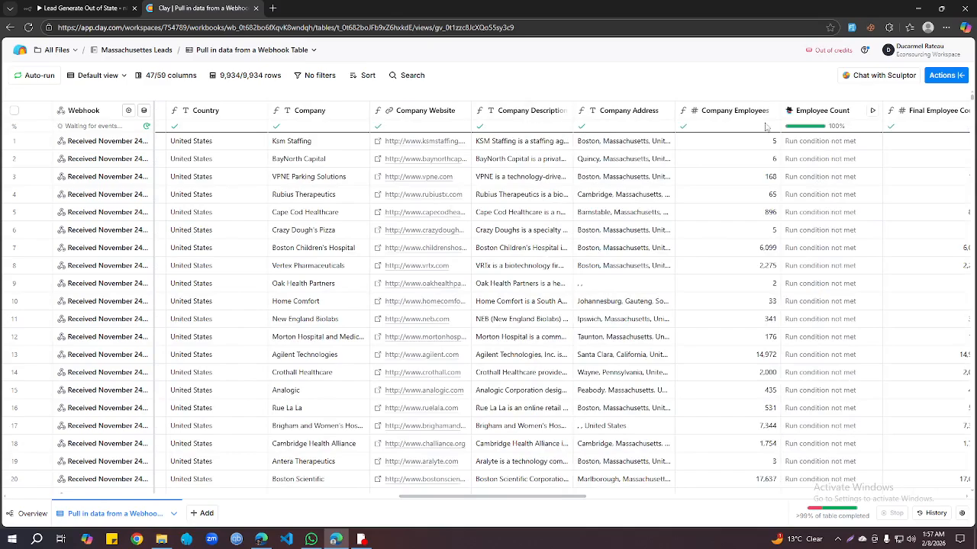
{"action": "left_click_drag", "start_coordinate": [578, 501], "coordinate": [705, 508]}
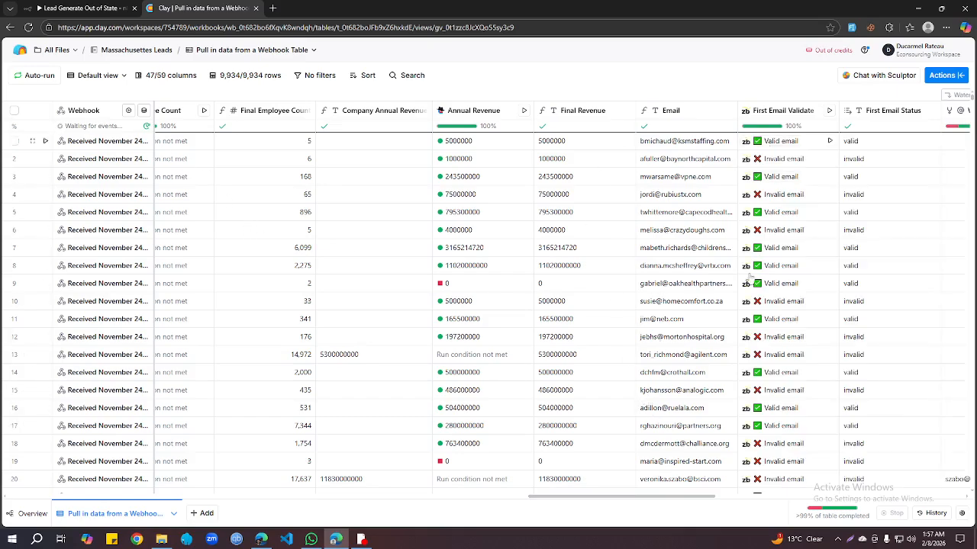
{"action": "left_click_drag", "start_coordinate": [687, 498], "coordinate": [785, 497]}
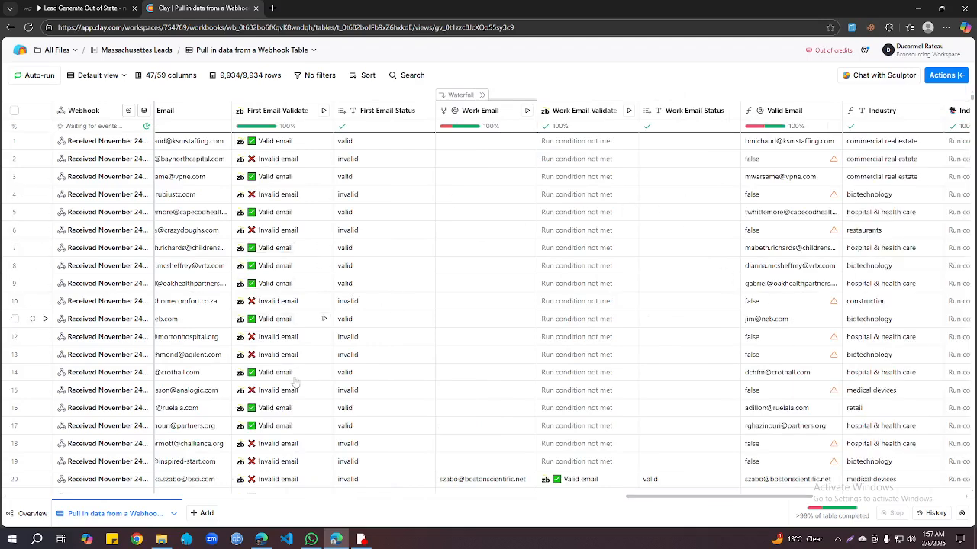
{"action": "left_click_drag", "start_coordinate": [692, 500], "coordinate": [844, 498]}
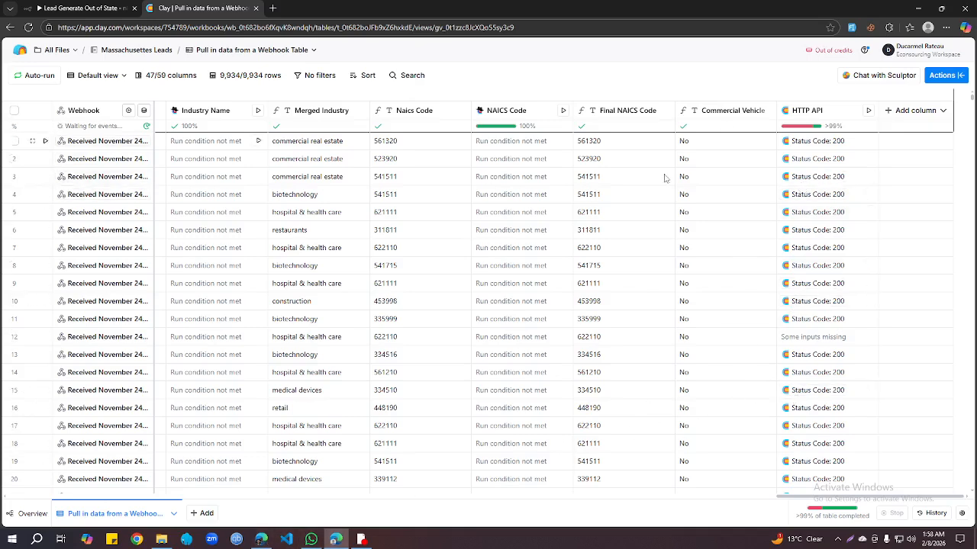
- Return to the n8n workflow and inspect the Webhook node's POST URL and settings in the green group, closing it without changes
{"action": "left_click", "coordinate": [67, 12]}
{"action": "left_click_drag", "start_coordinate": [466, 404], "coordinate": [739, 327]}
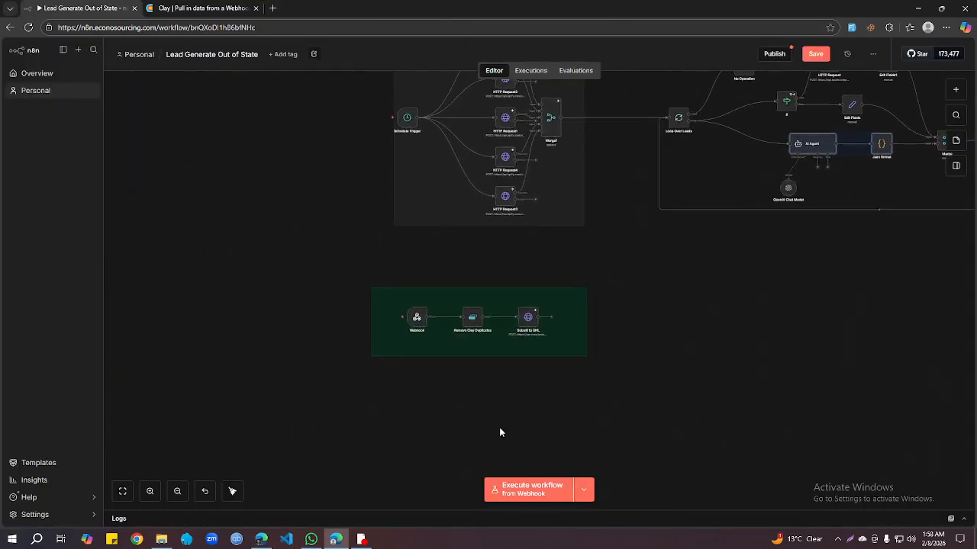
{"action": "left_click", "coordinate": [416, 319]}
{"action": "double_click", "coordinate": [417, 320]}
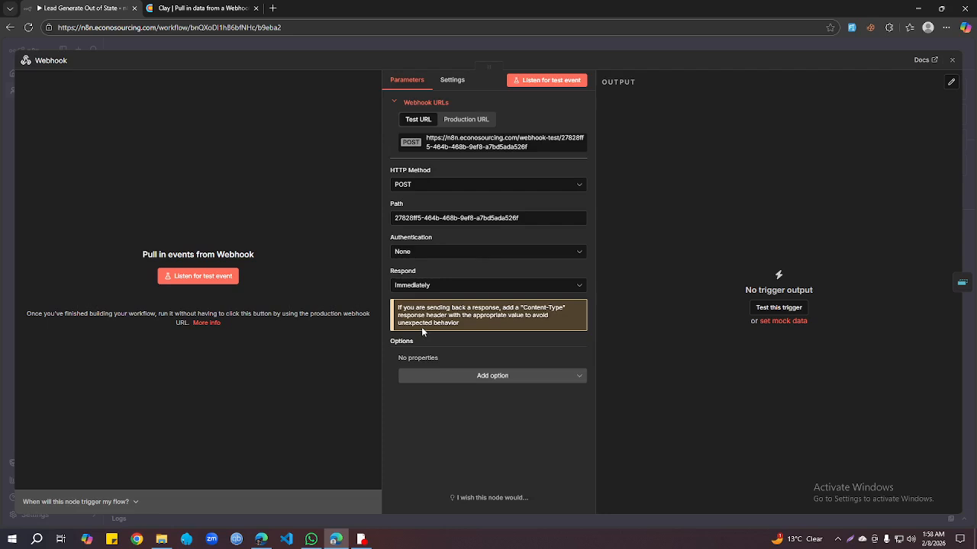
{"action": "left_click", "coordinate": [535, 151]}
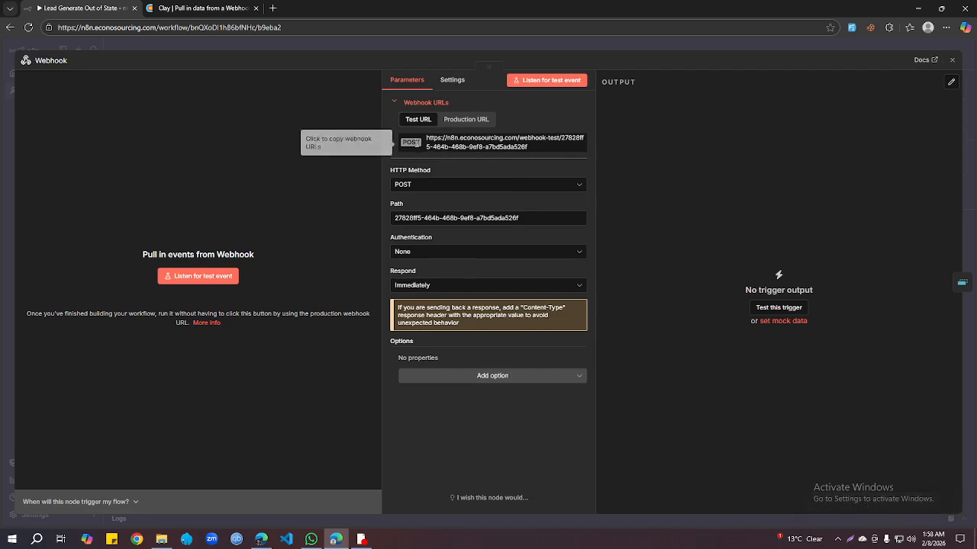
{"action": "left_click", "coordinate": [952, 61]}
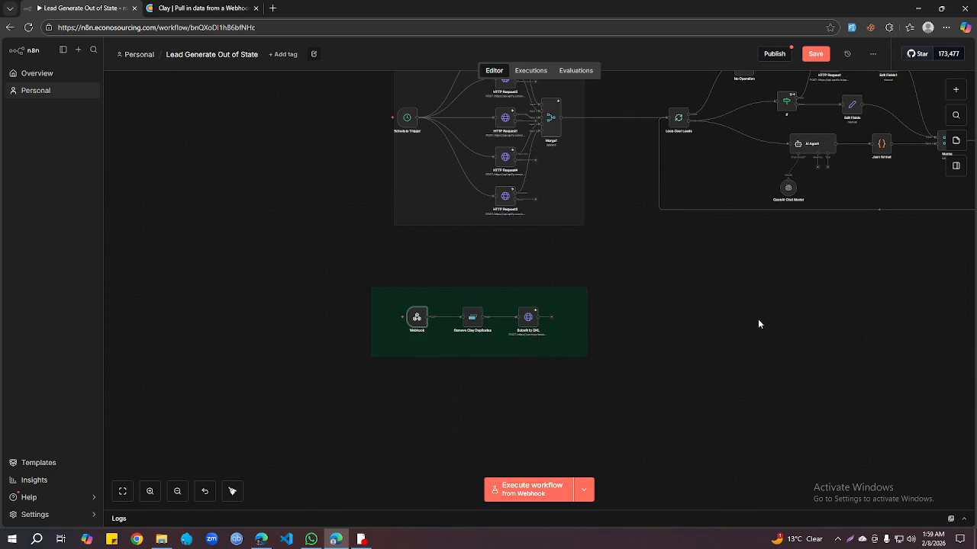
{"action": "left_click_drag", "start_coordinate": [758, 324], "coordinate": [544, 392]}
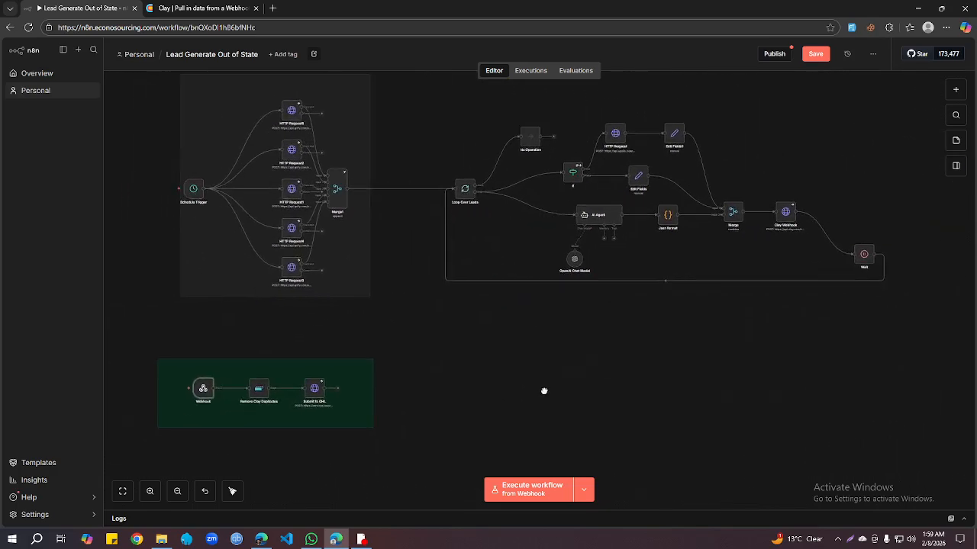